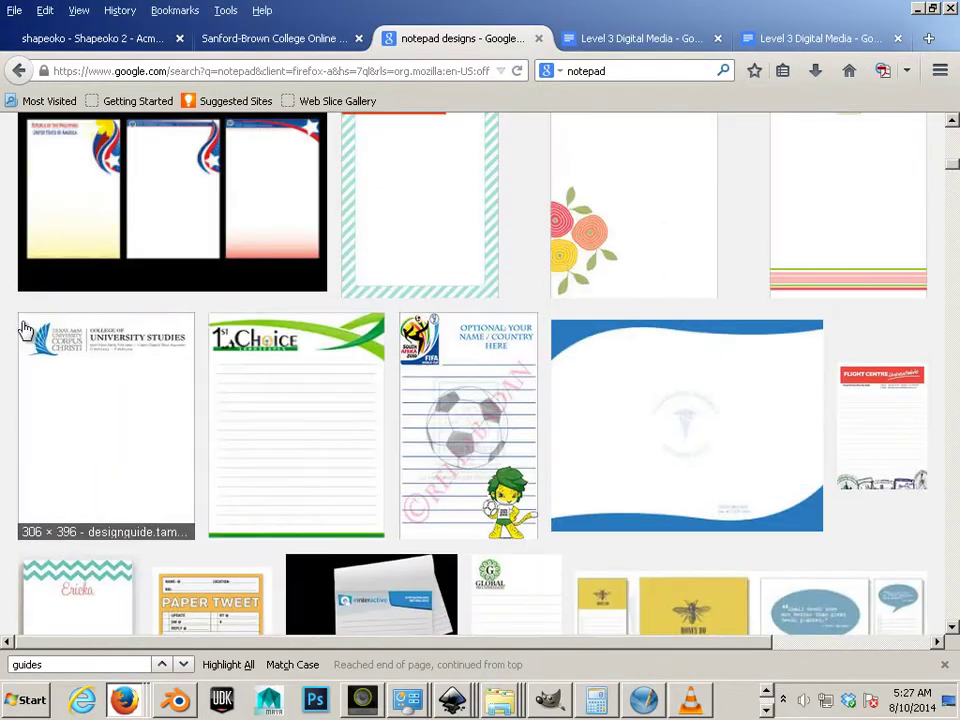
- Browse the notepad examples in Firefox, then switch to the Scribus notepad template with its quarter guides
scroll(26, 330, "up", 5)
scroll(26, 333, "up", 5)
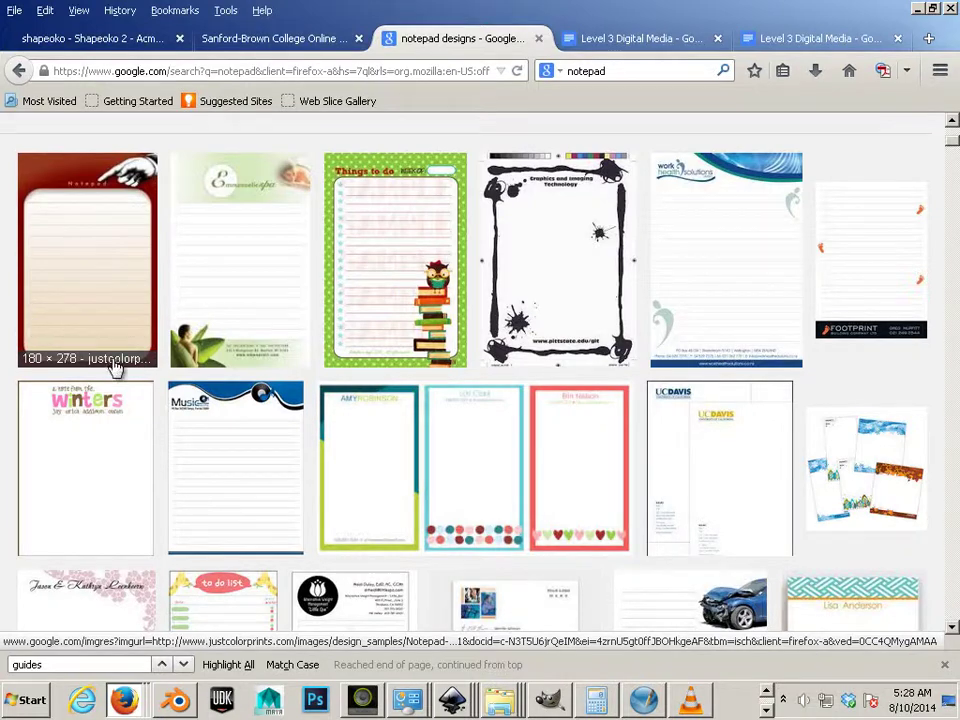
scroll(117, 366, "down", 3)
scroll(116, 368, "up", 8)
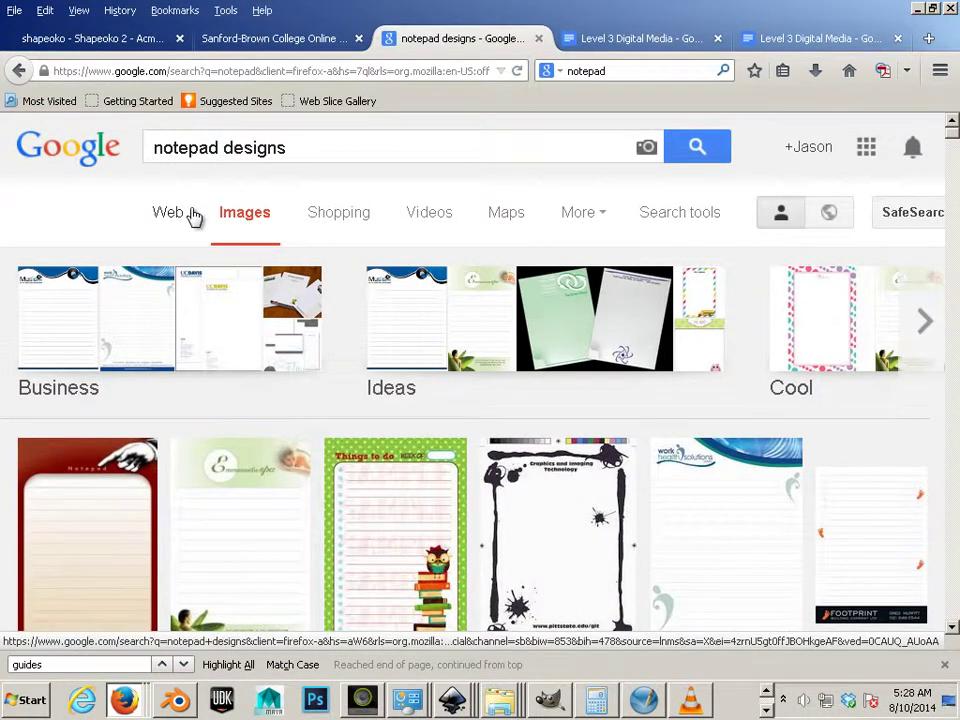
scroll(167, 298, "down", 3)
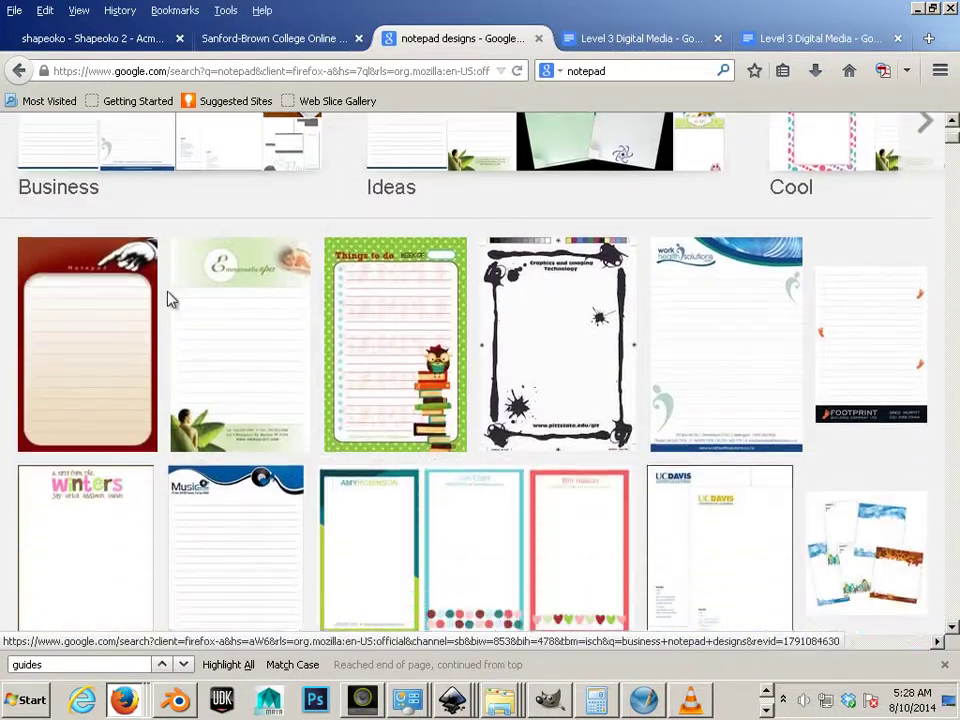
scroll(172, 326, "down", 10)
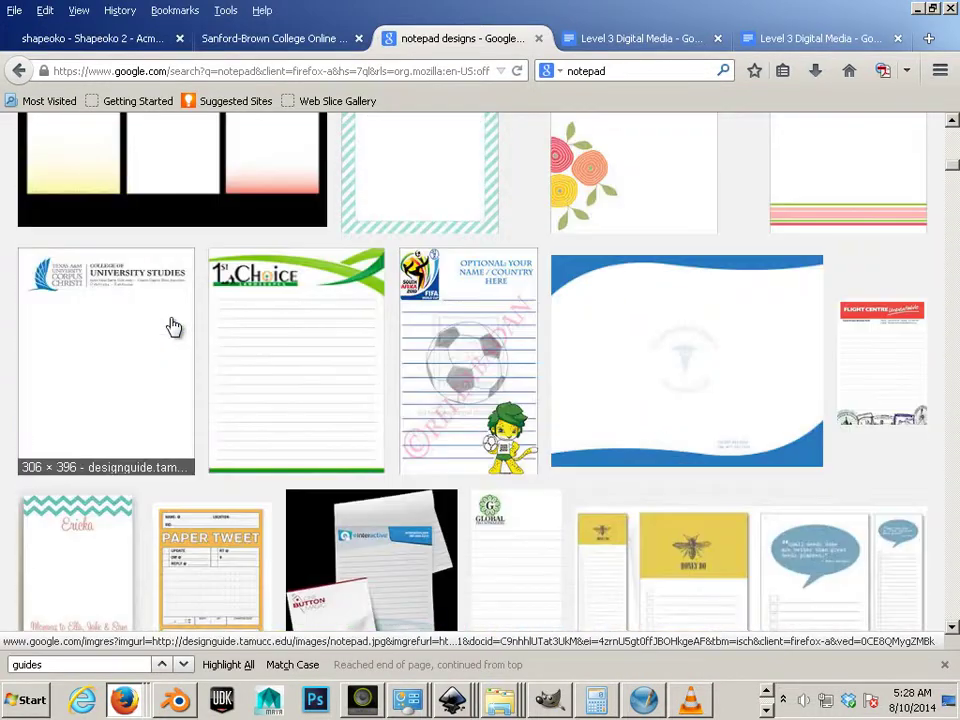
scroll(172, 326, "down", 5)
scroll(172, 326, "down", 15)
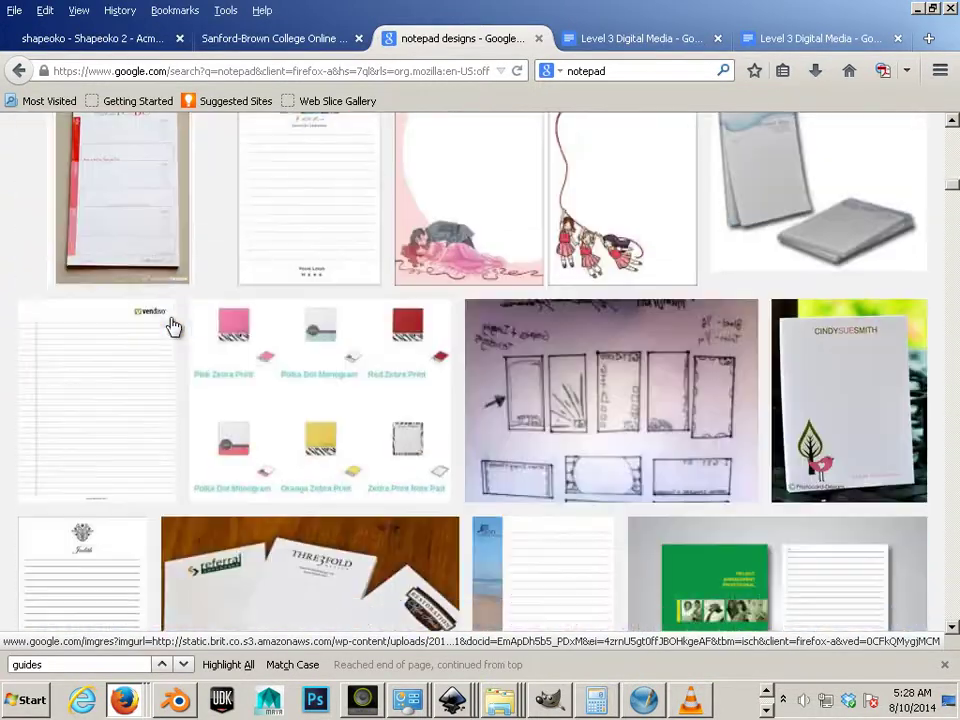
scroll(172, 326, "down", 5)
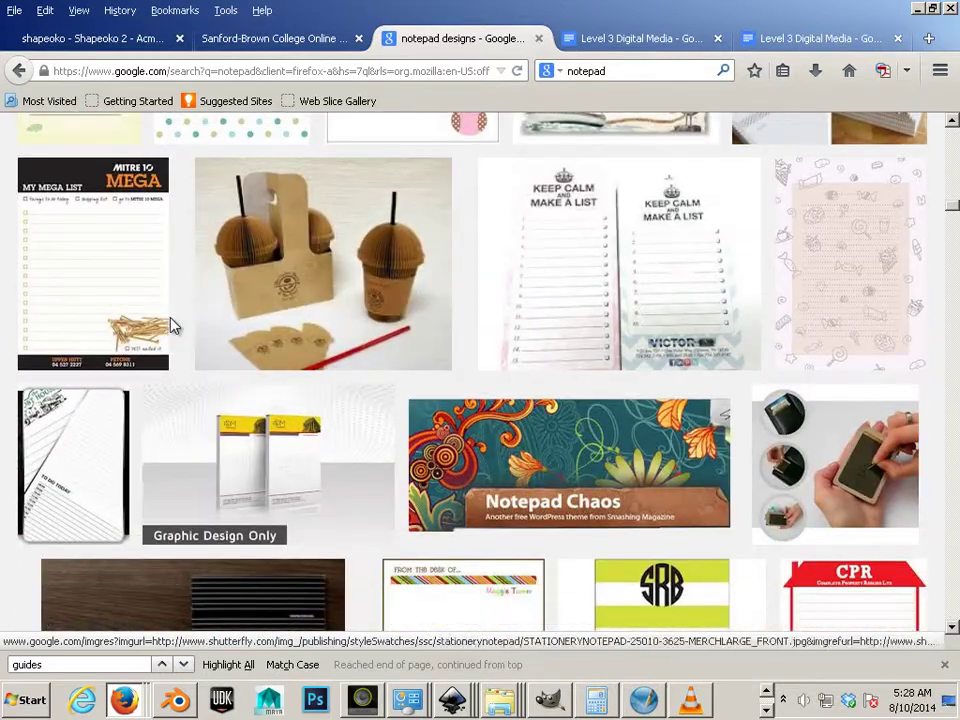
scroll(172, 326, "down", 5)
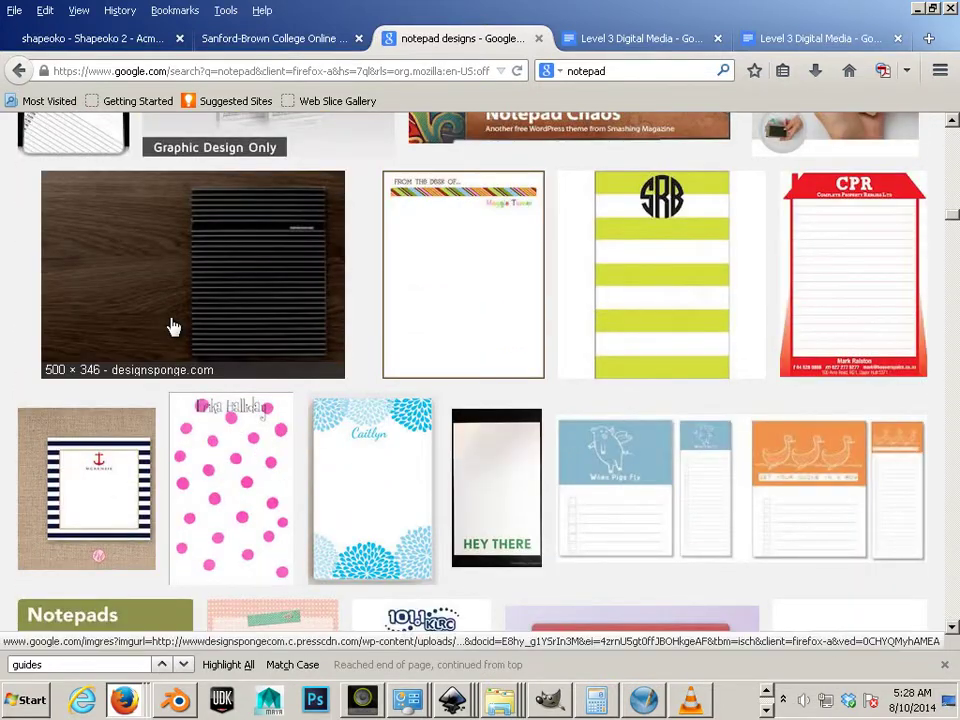
scroll(172, 326, "down", 5)
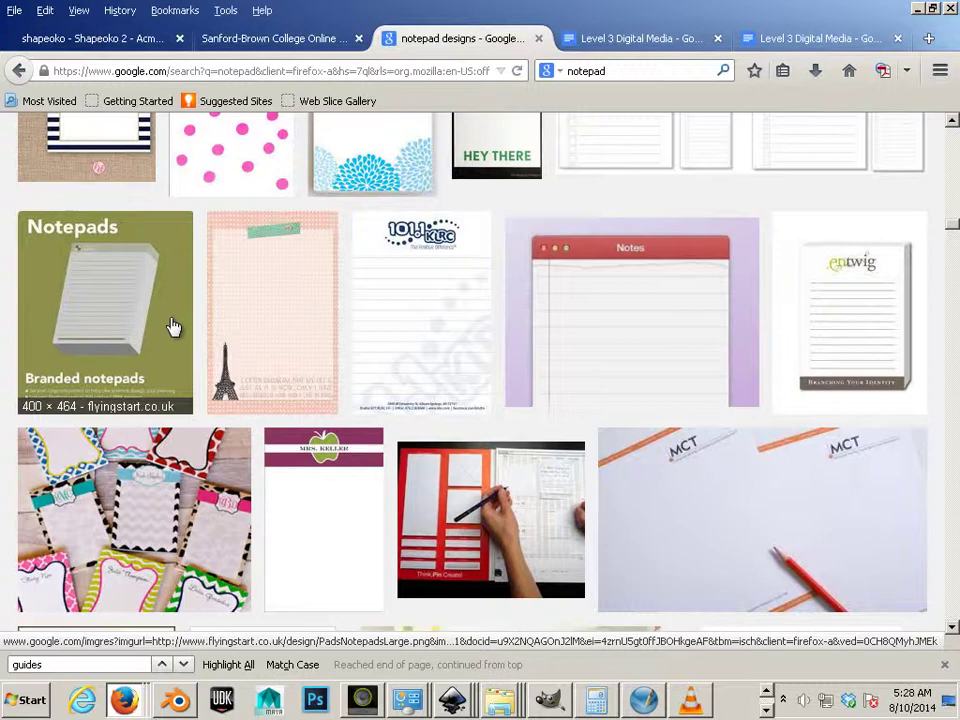
scroll(172, 326, "down", 10)
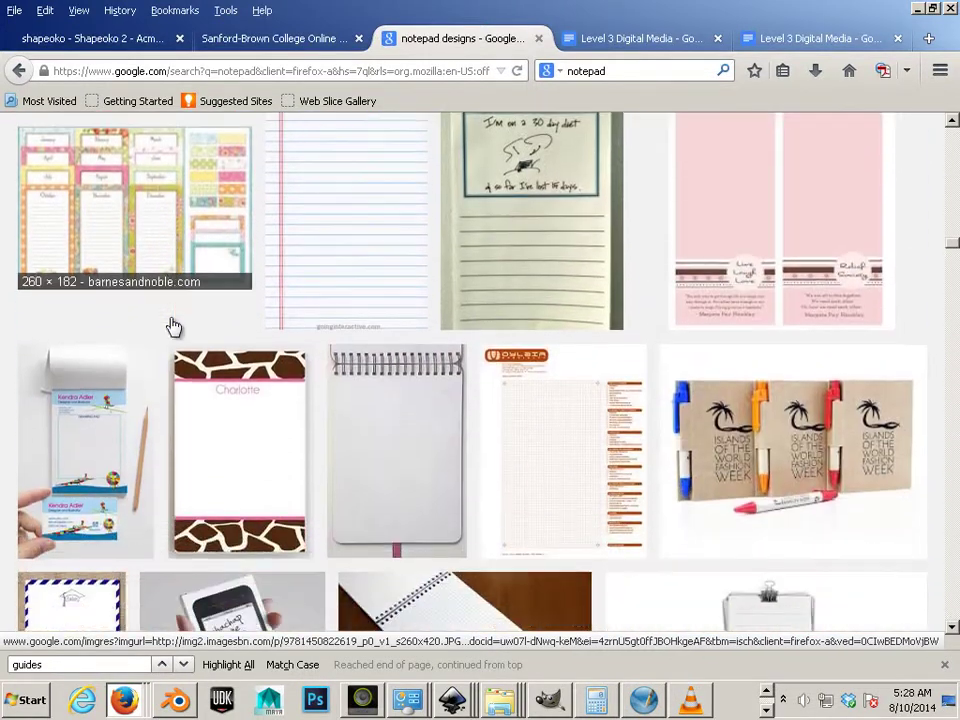
scroll(172, 326, "down", 3)
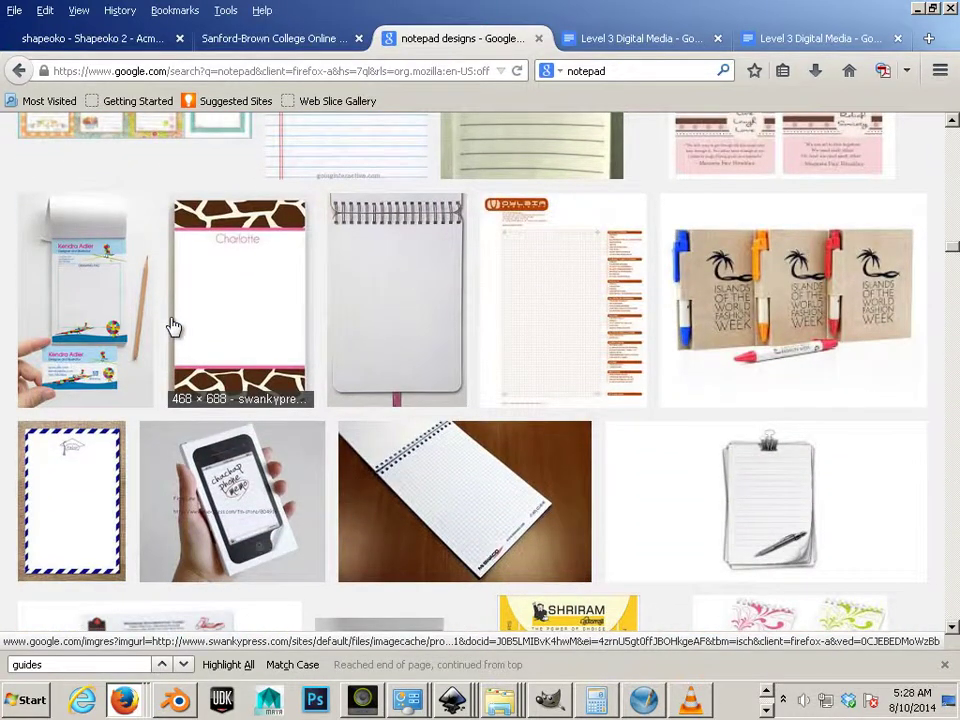
scroll(172, 326, "down", 3)
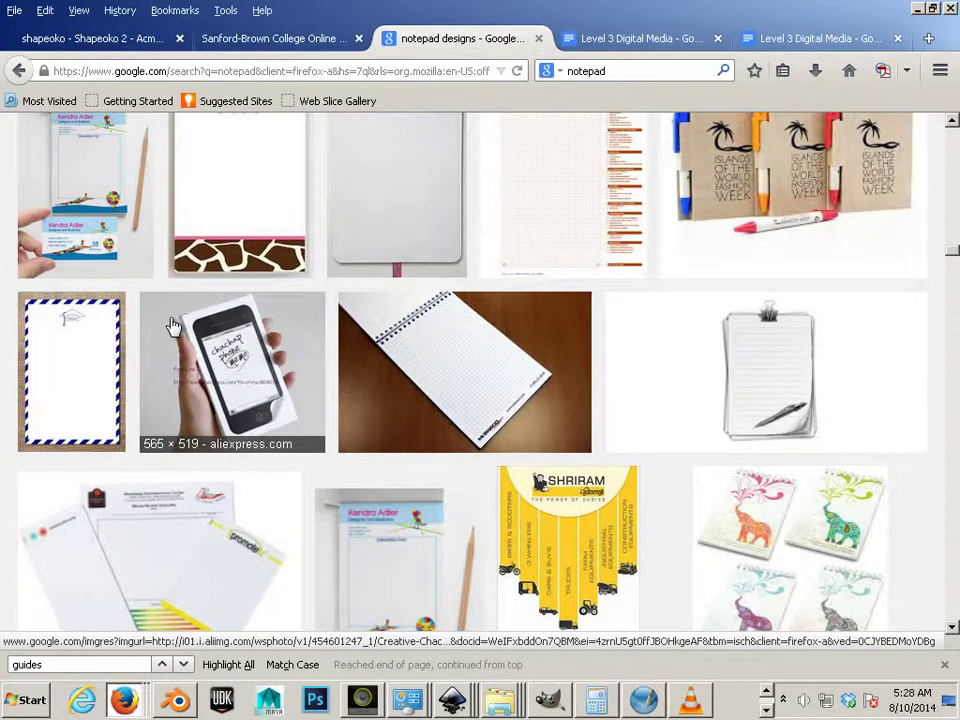
scroll(172, 326, "down", 5)
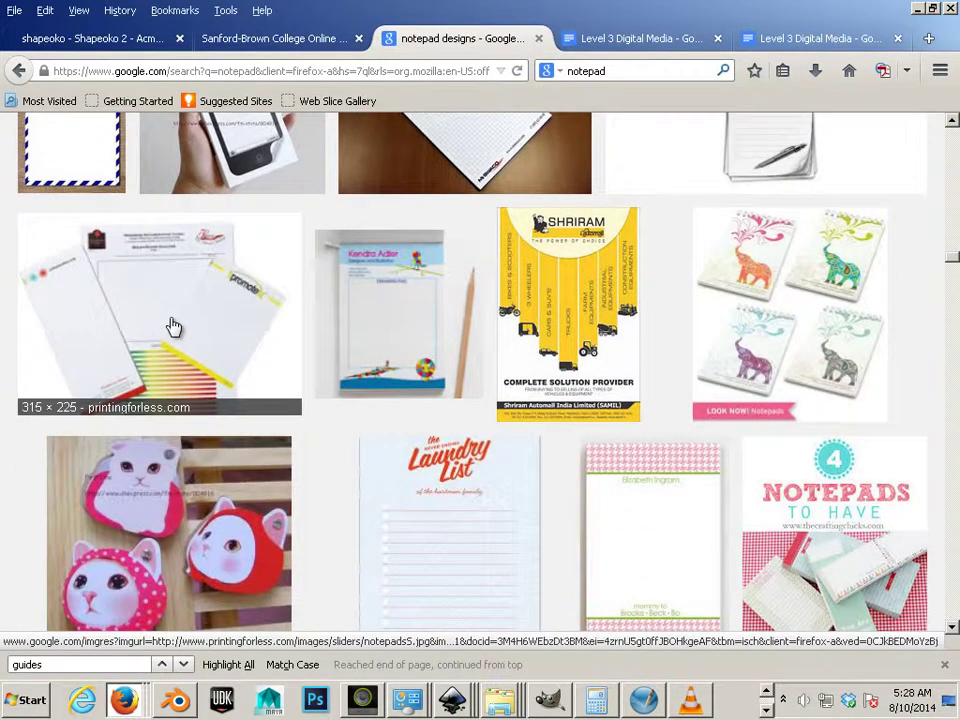
scroll(172, 326, "down", 8)
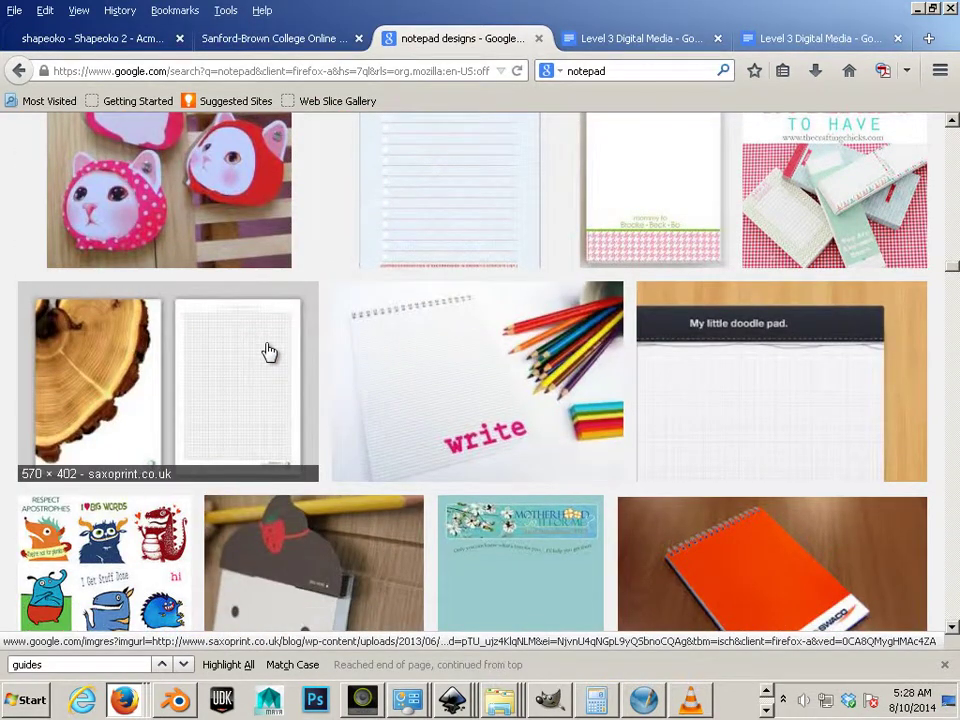
scroll(269, 352, "down", 5)
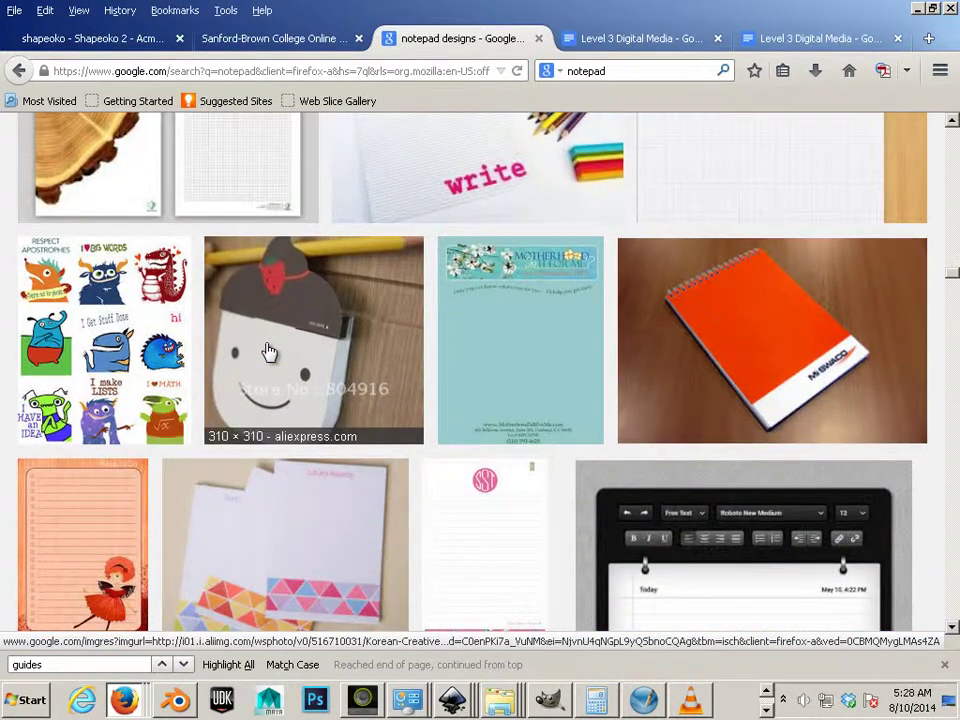
scroll(269, 352, "down", 5)
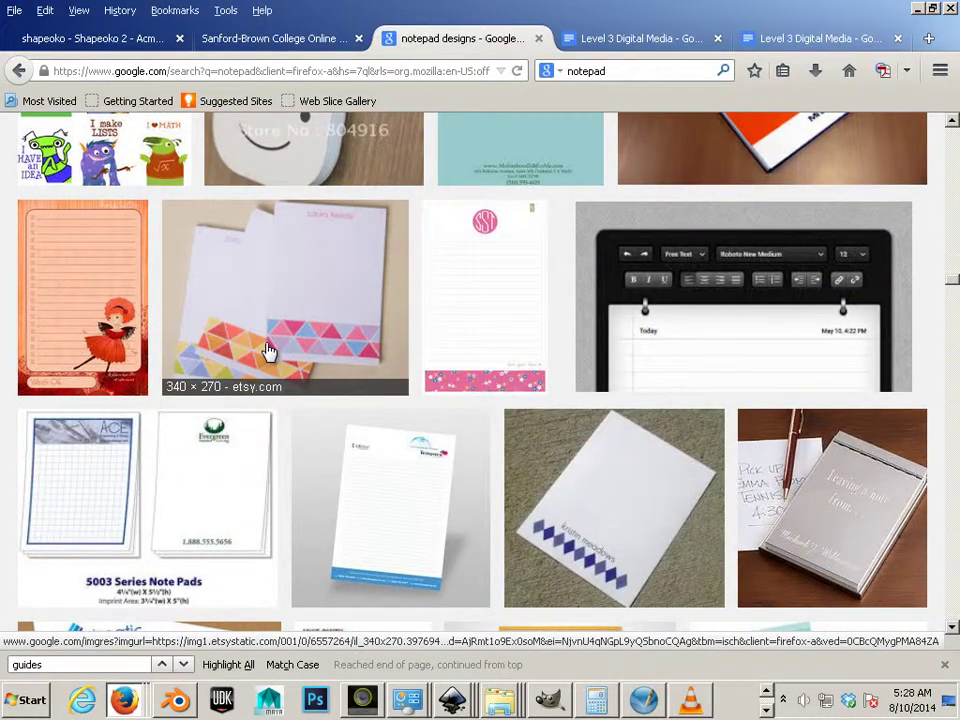
scroll(269, 352, "down", 8)
scroll(269, 352, "up", 8)
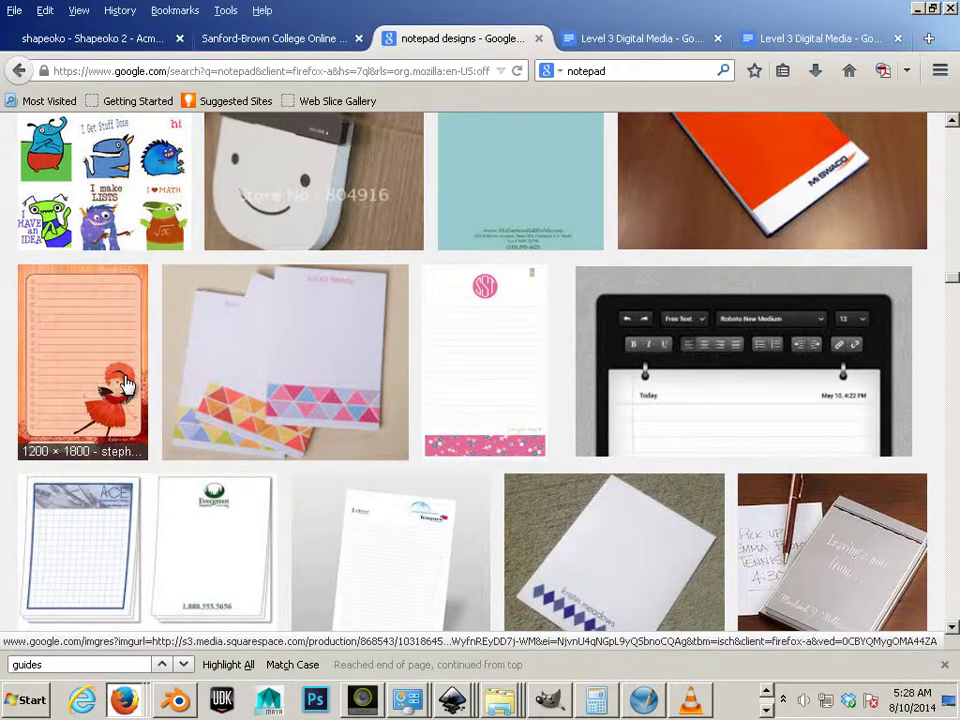
scroll(182, 386, "up", 5)
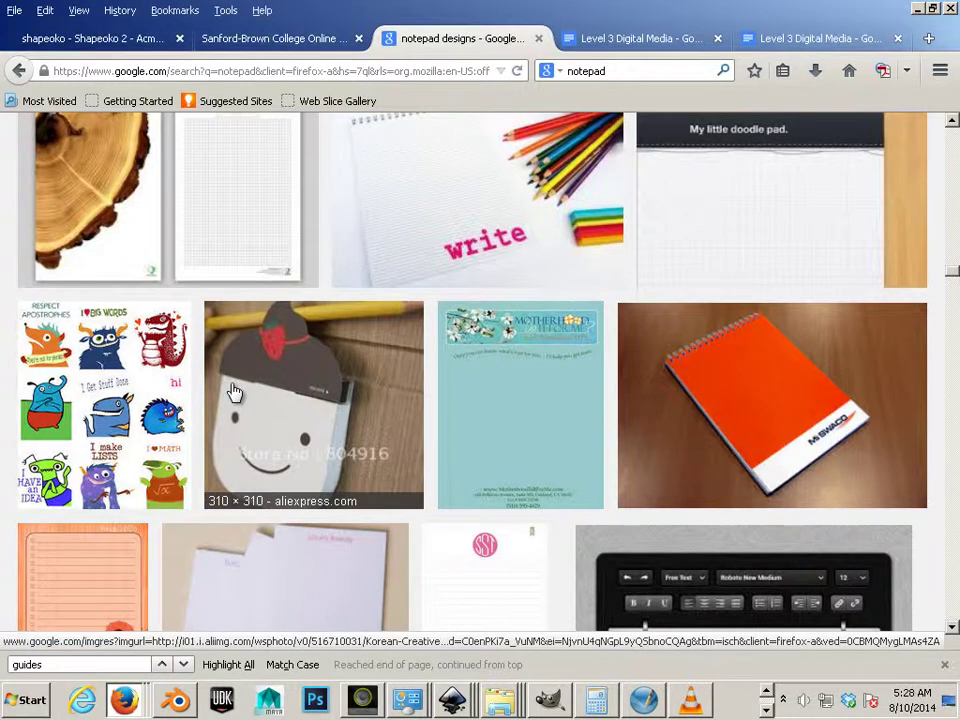
scroll(233, 392, "up", 10)
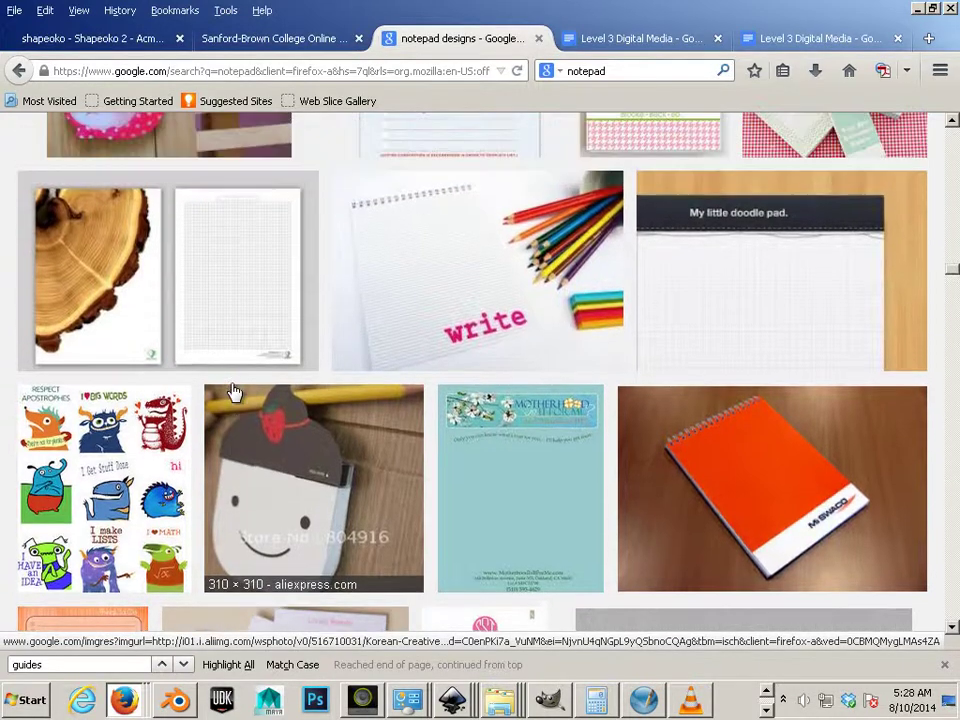
scroll(233, 392, "up", 5)
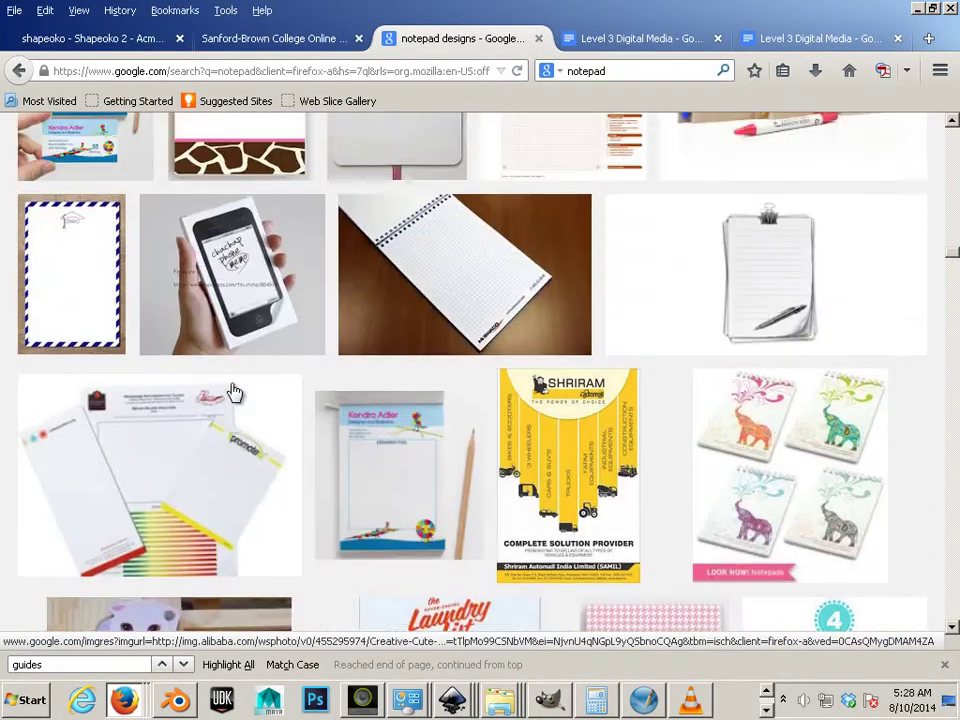
scroll(389, 416, "up", 5)
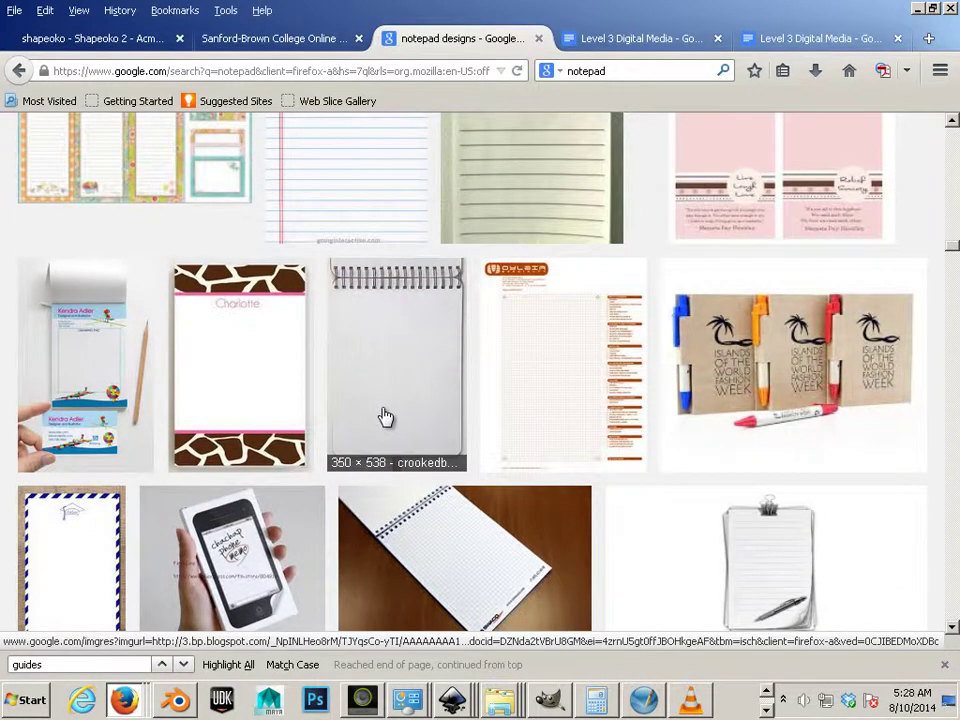
scroll(386, 416, "up", 7)
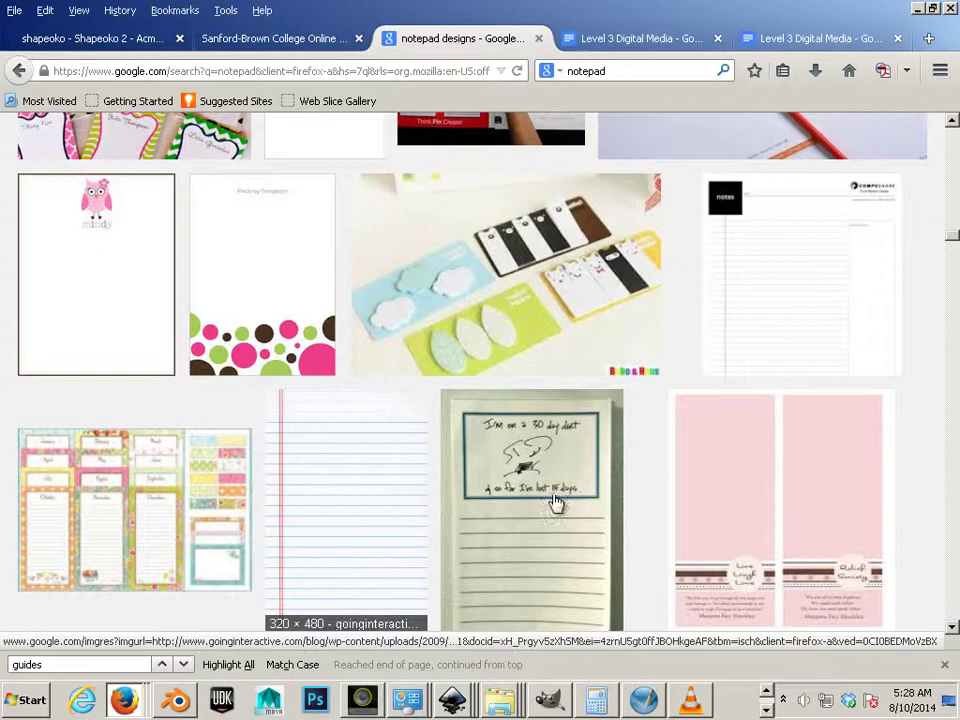
left_click(650, 703)
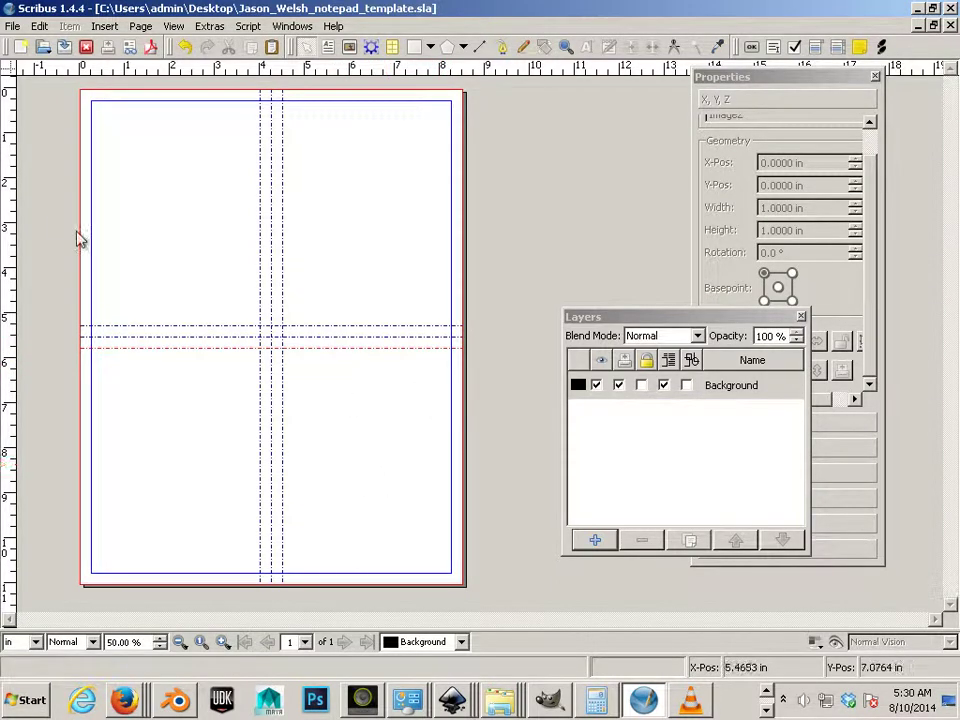
- Insert an image frame and size it to 1.3611 × 1.8056 in inside the upper-right margin
left_click(102, 28)
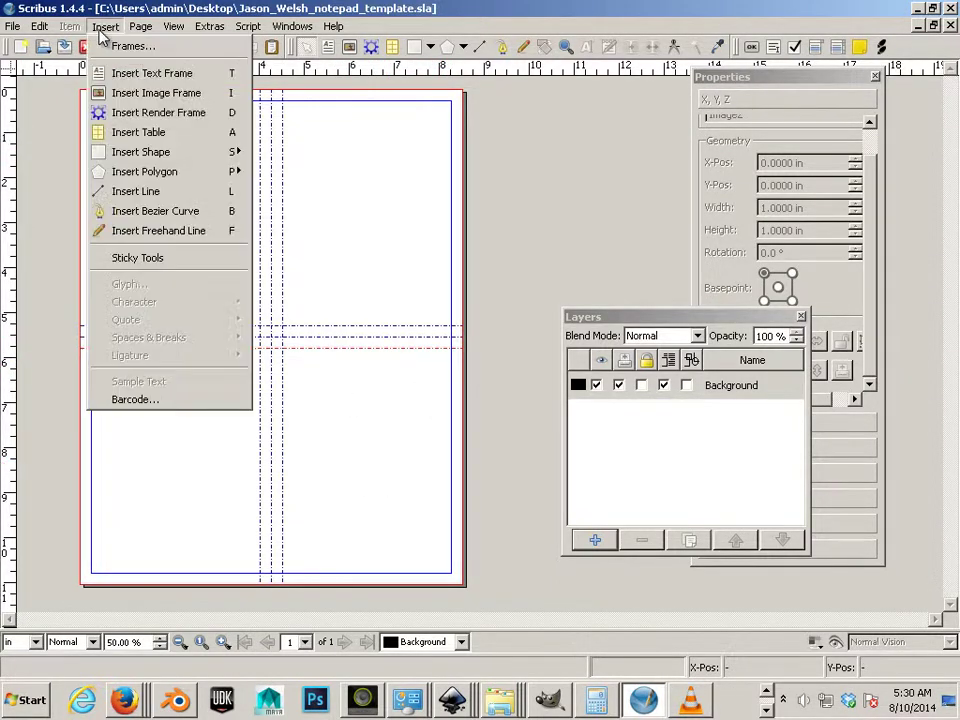
left_click(116, 93)
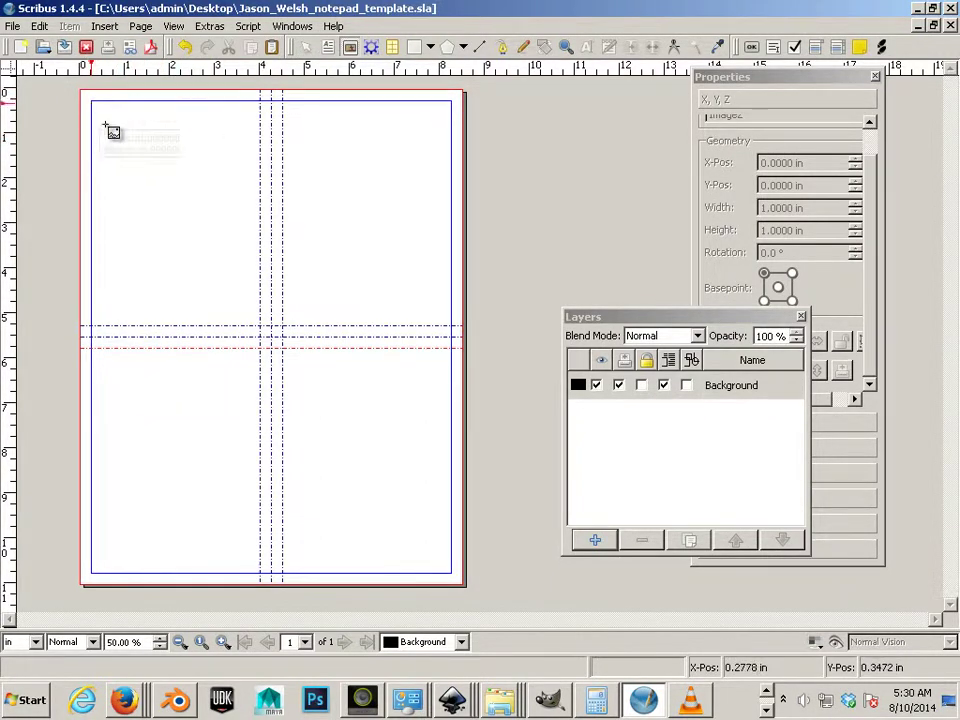
mouse_move(96, 104)
left_mouse_down()
mouse_move(248, 293)
mouse_move(262, 330)
left_mouse_up()
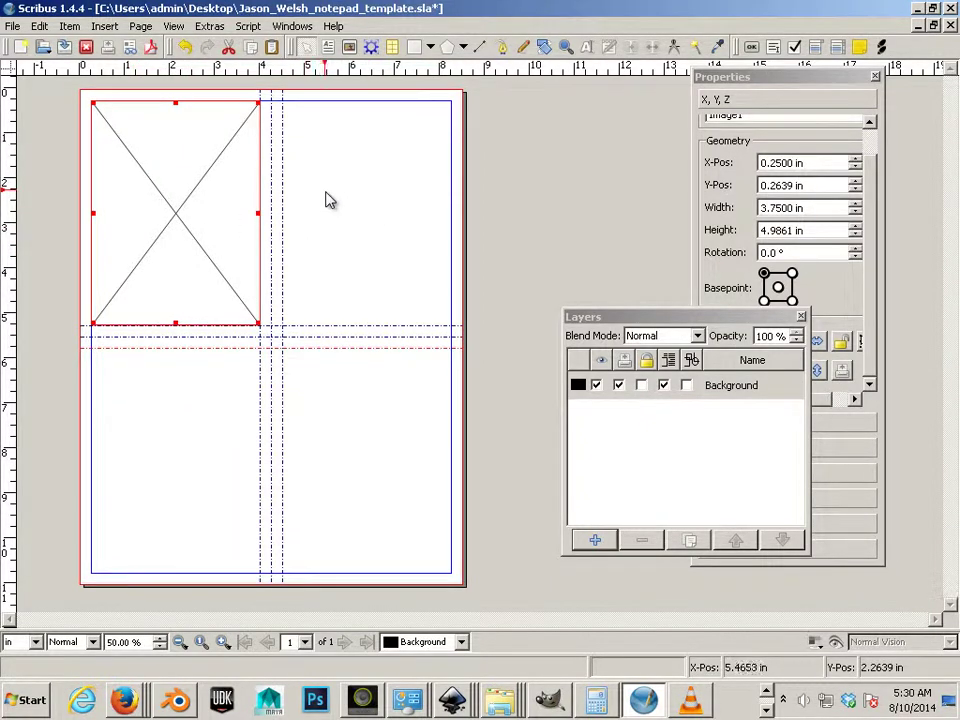
left_click_drag(204, 184, 518, 209)
left_click_drag(573, 133, 490, 242)
left_click_drag(439, 294, 410, 274)
left_click_drag(369, 214, 388, 243)
mouse_move(428, 283)
left_mouse_down()
mouse_move(420, 288)
mouse_move(425, 281)
left_mouse_up()
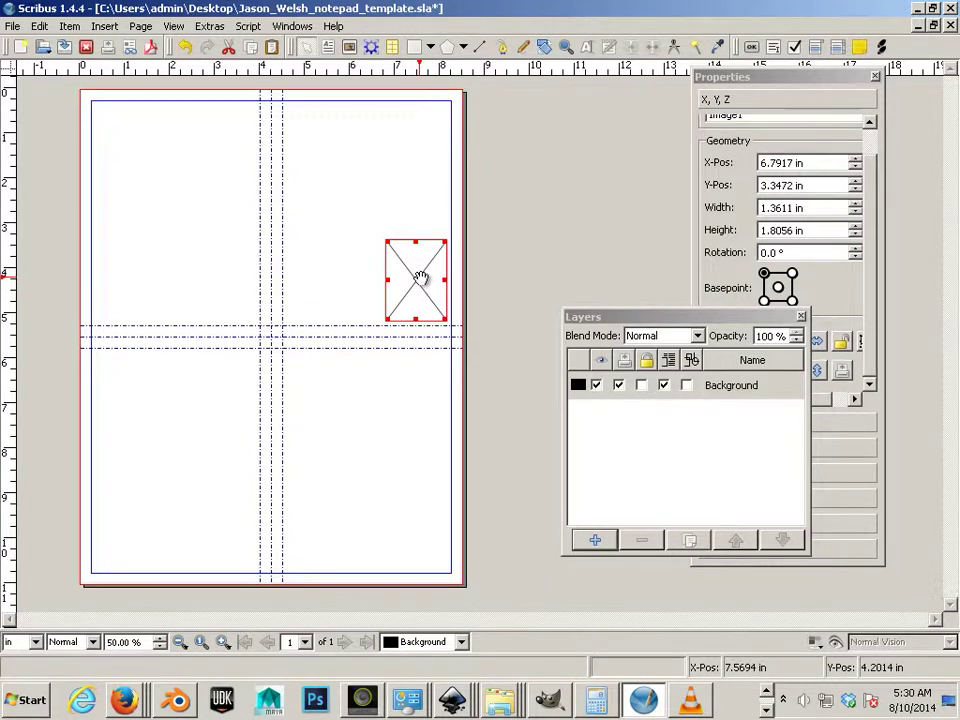
right_click(420, 279)
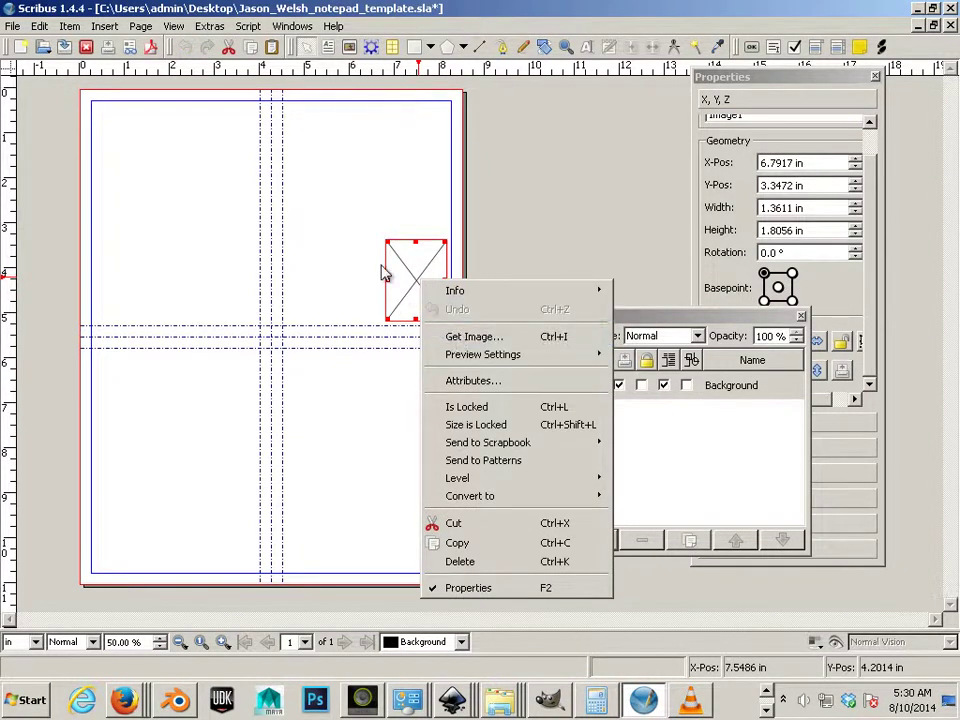
key("Escape")
- Draw a 3.3473 in horizontal line below the top margin, from the centre guide to the right margin
left_click(352, 47)
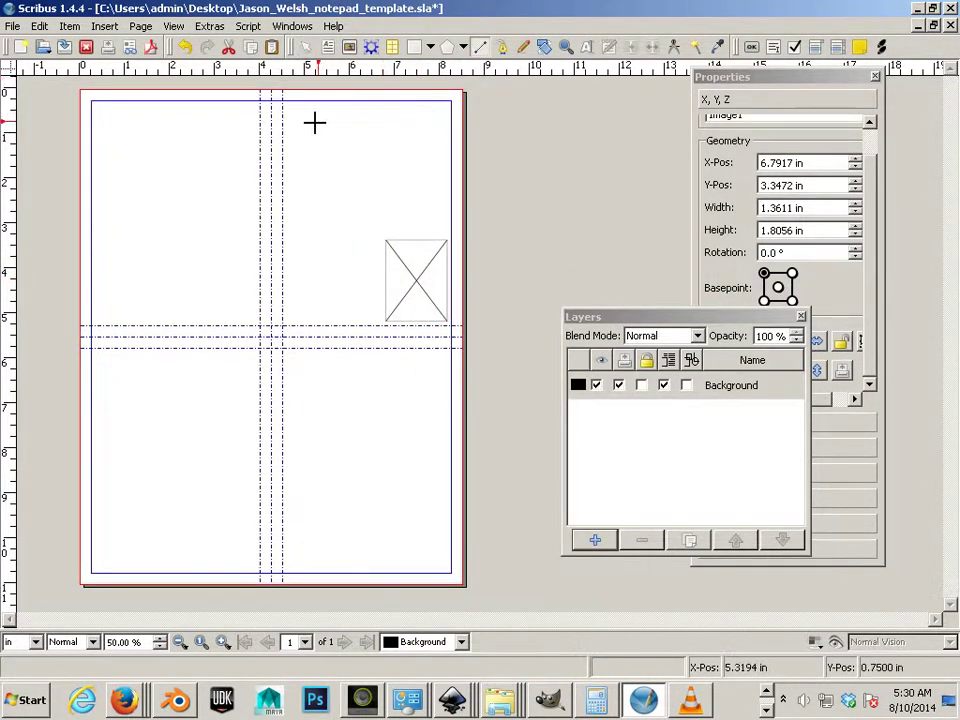
mouse_move(290, 118)
left_mouse_down()
mouse_move(403, 126)
mouse_move(440, 118)
left_mouse_up()
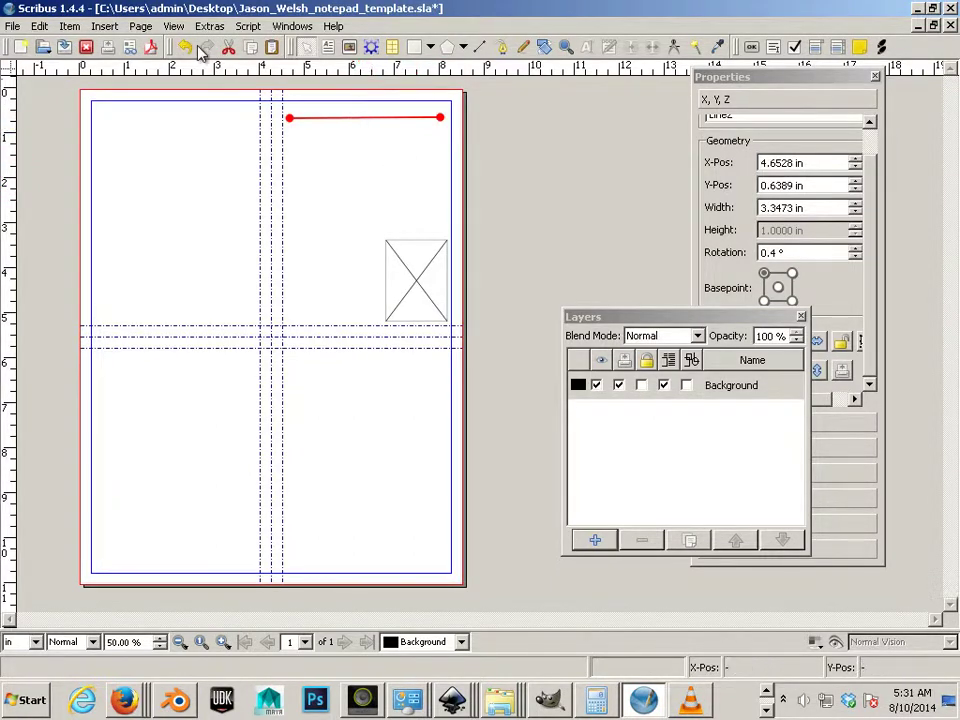
left_click(160, 30)
mouse_move(141, 28)
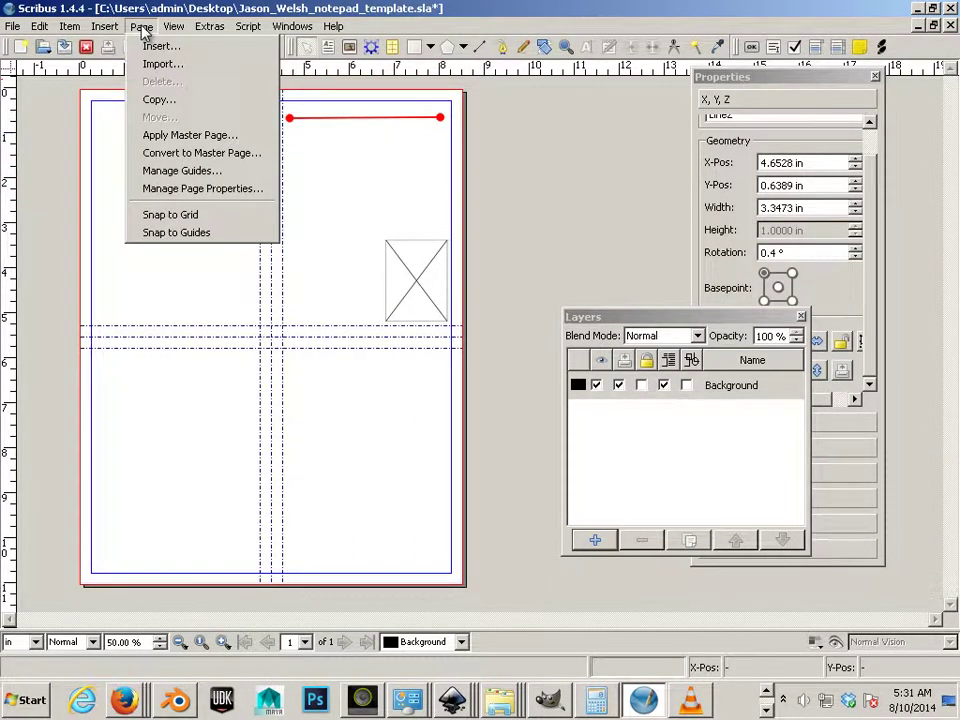
mouse_move(205, 33)
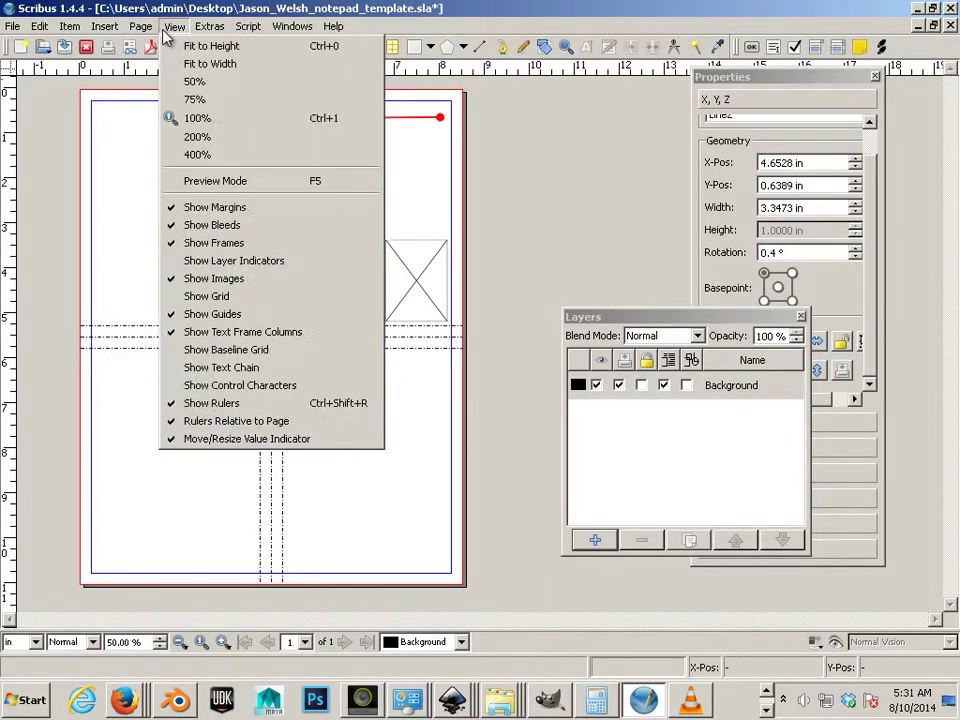
mouse_move(108, 33)
mouse_move(270, 33)
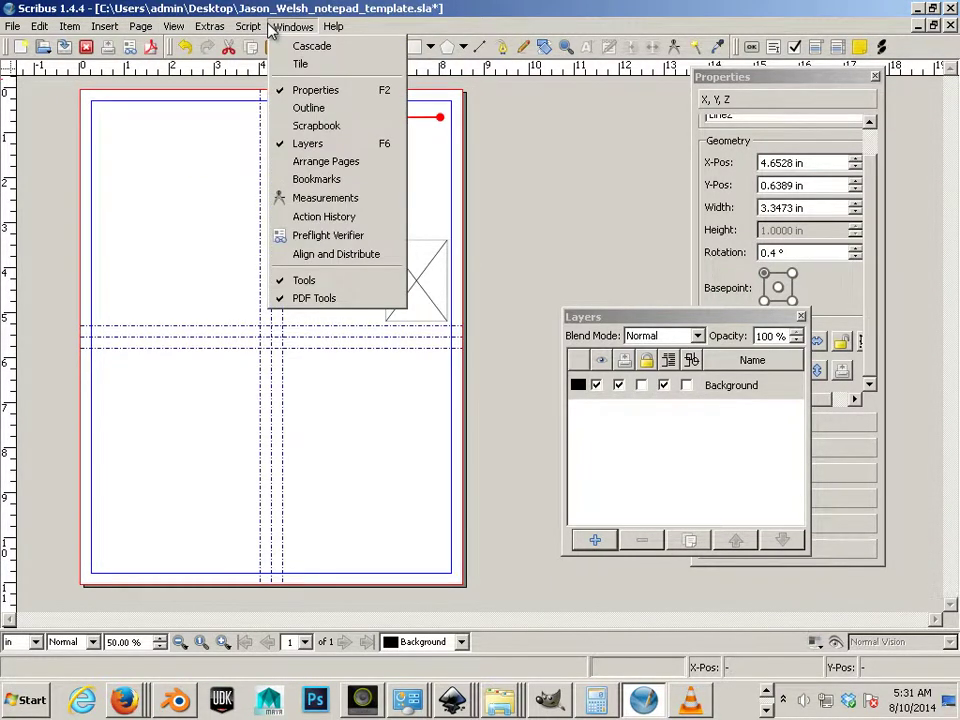
left_click(448, 146)
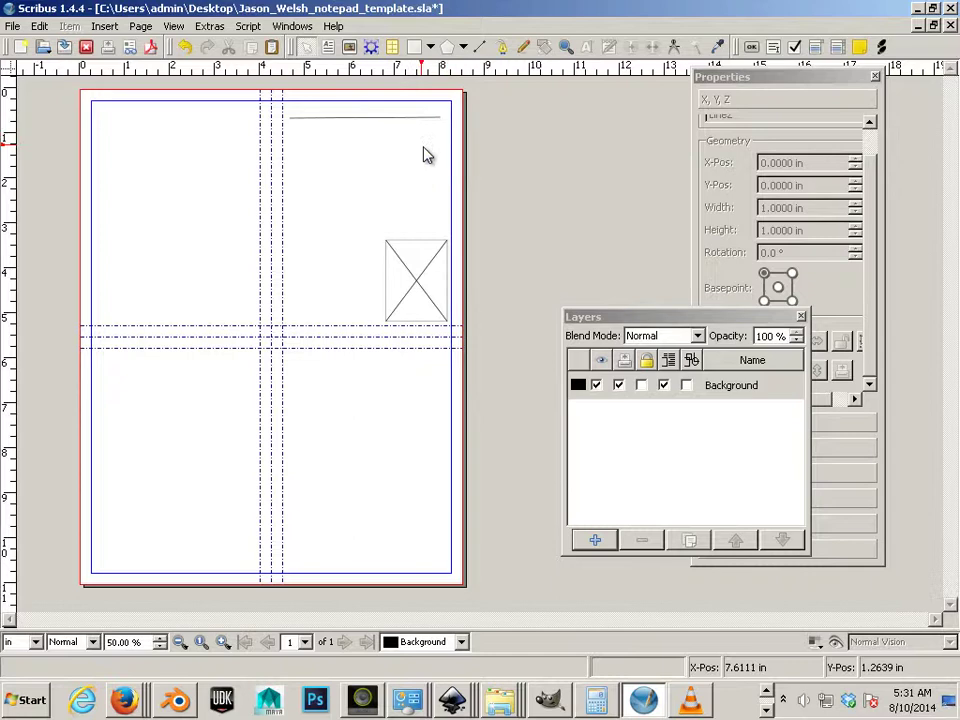
scroll(422, 154, "up", 2)
scroll(423, 154, "down", 2)
- Duplicate the top line into a second 3.3473 in line at 0.9583 in, and move the Layers panel aside
left_click(383, 117)
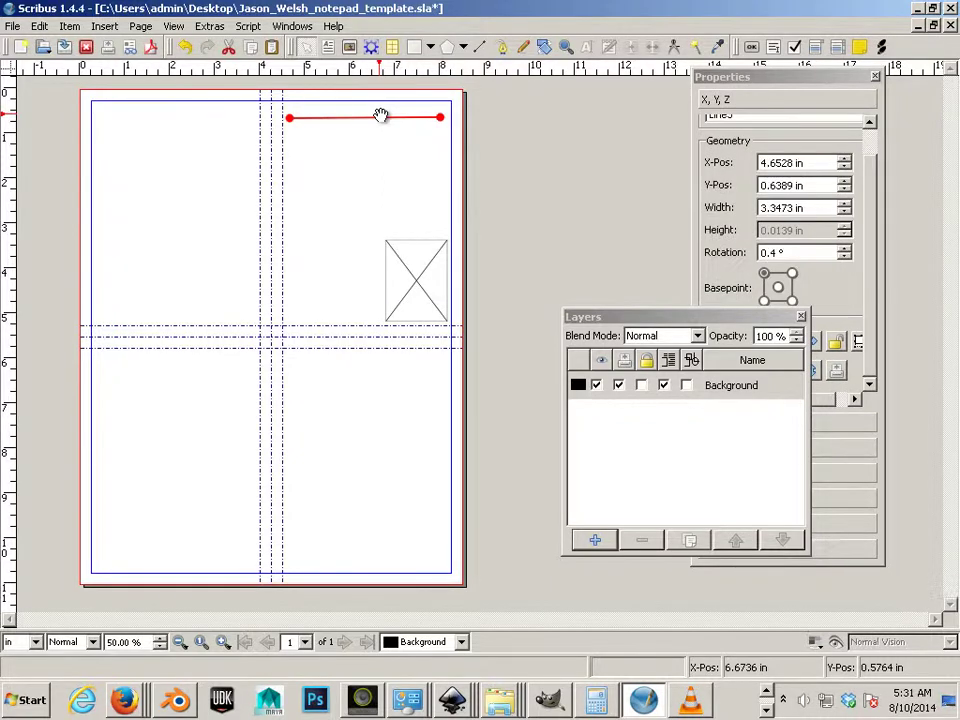
left_click(381, 128)
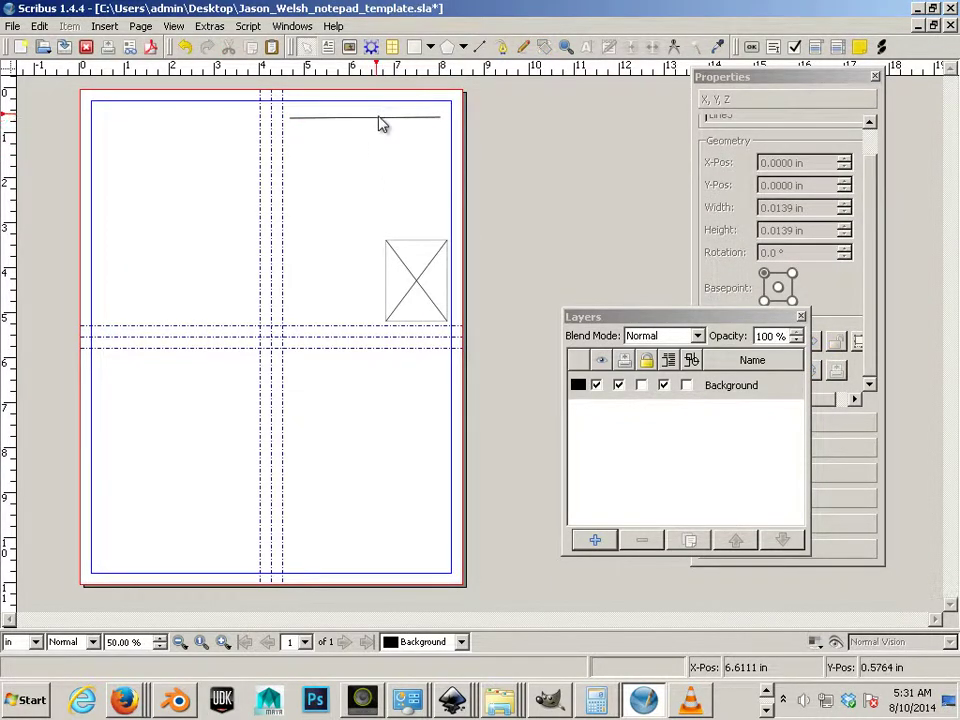
left_click(378, 117)
mouse_move(378, 117)
left_mouse_down()
mouse_move(377, 159)
mouse_move(377, 131)
left_mouse_up()
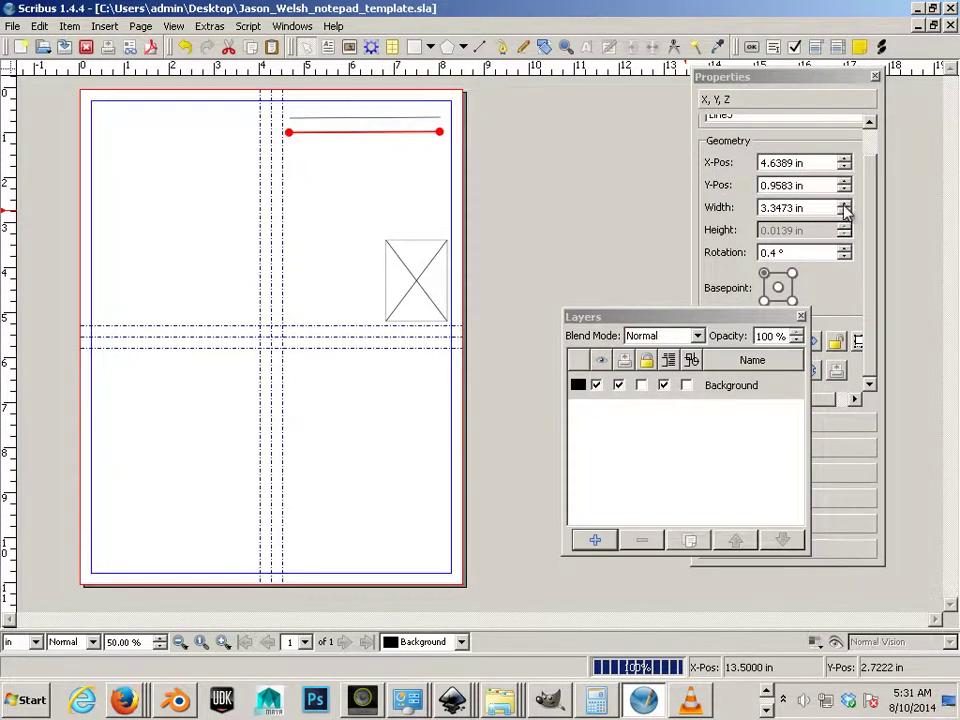
left_click_drag(620, 317, 417, 504)
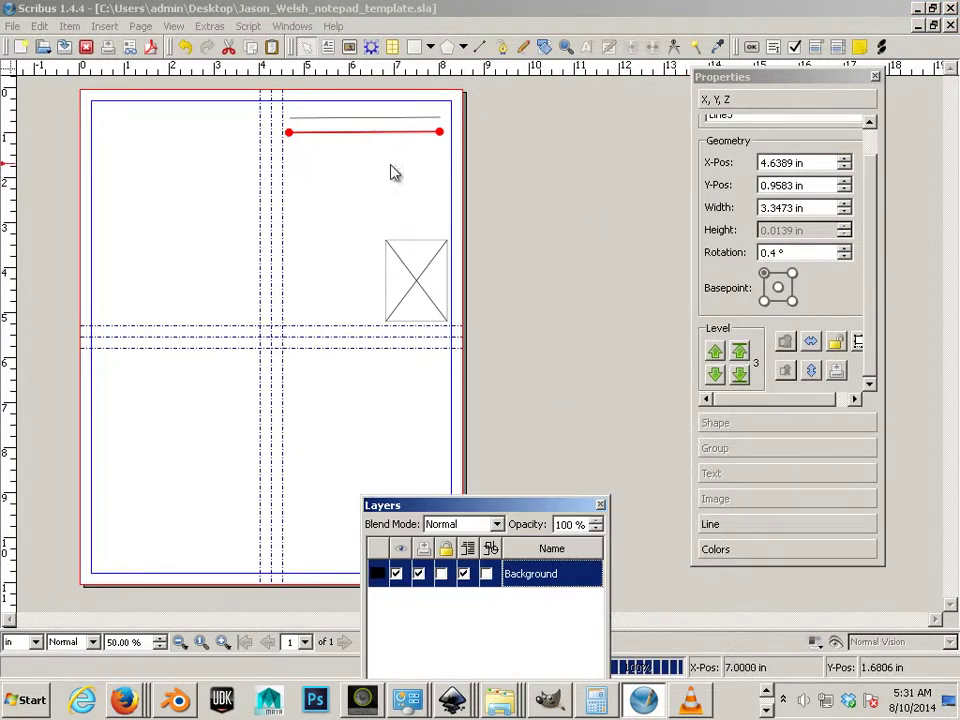
left_click_drag(755, 84, 530, 124)
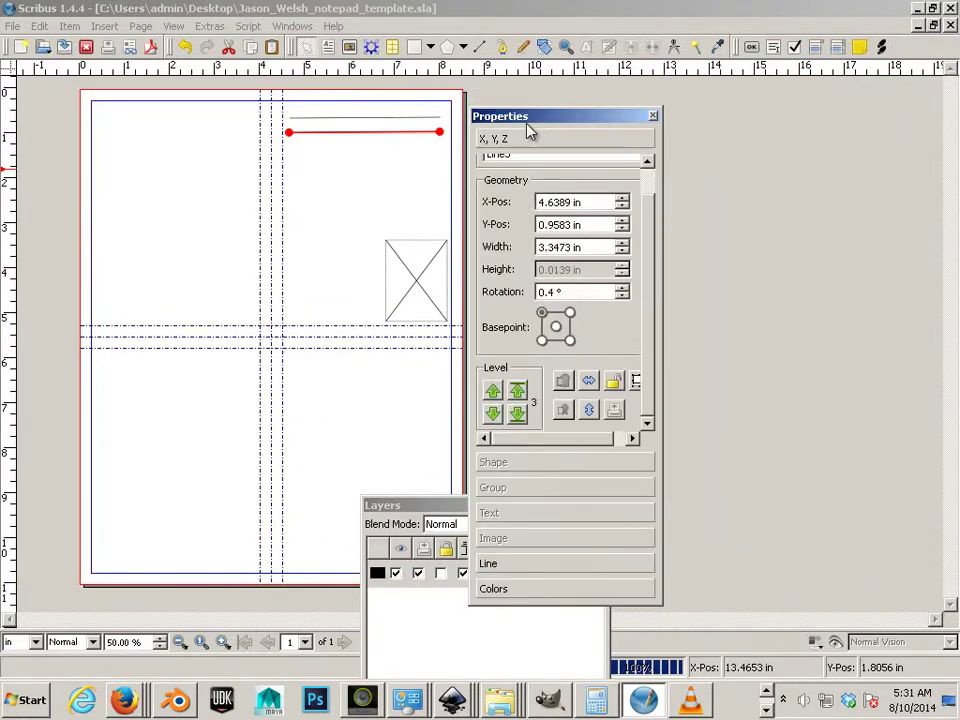
left_click(391, 117)
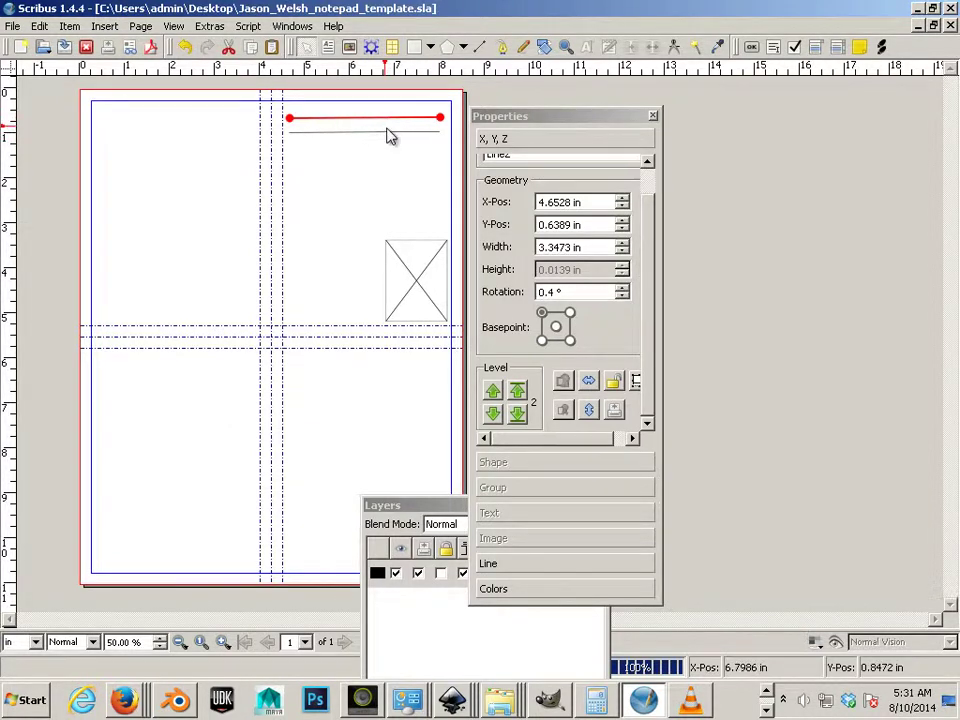
left_click(624, 222)
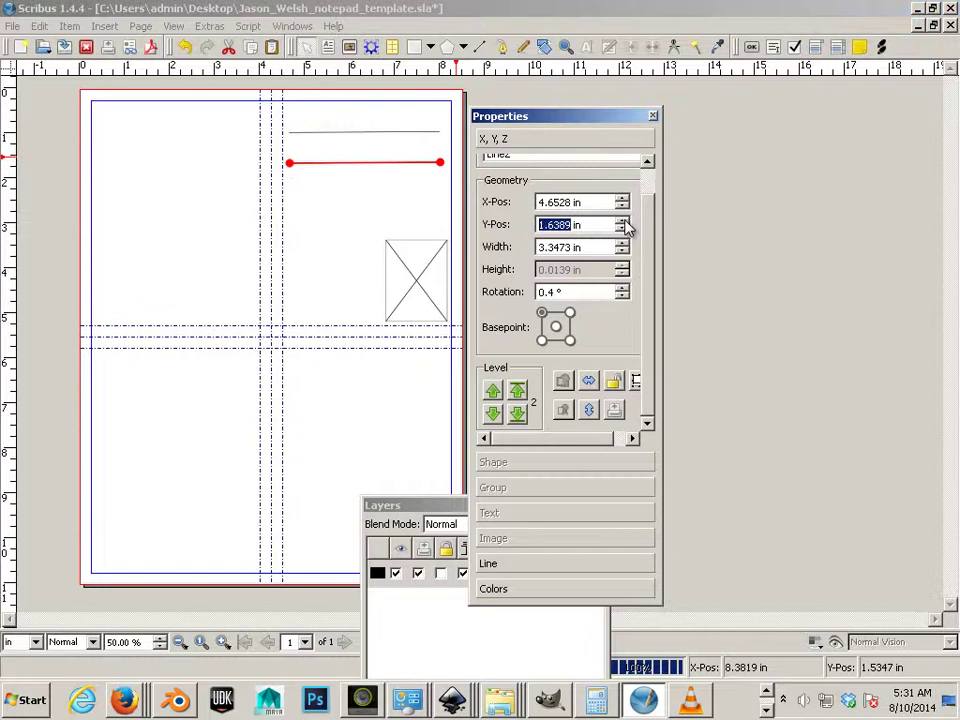
left_click(624, 222)
left_click(622, 228)
left_click(622, 228)
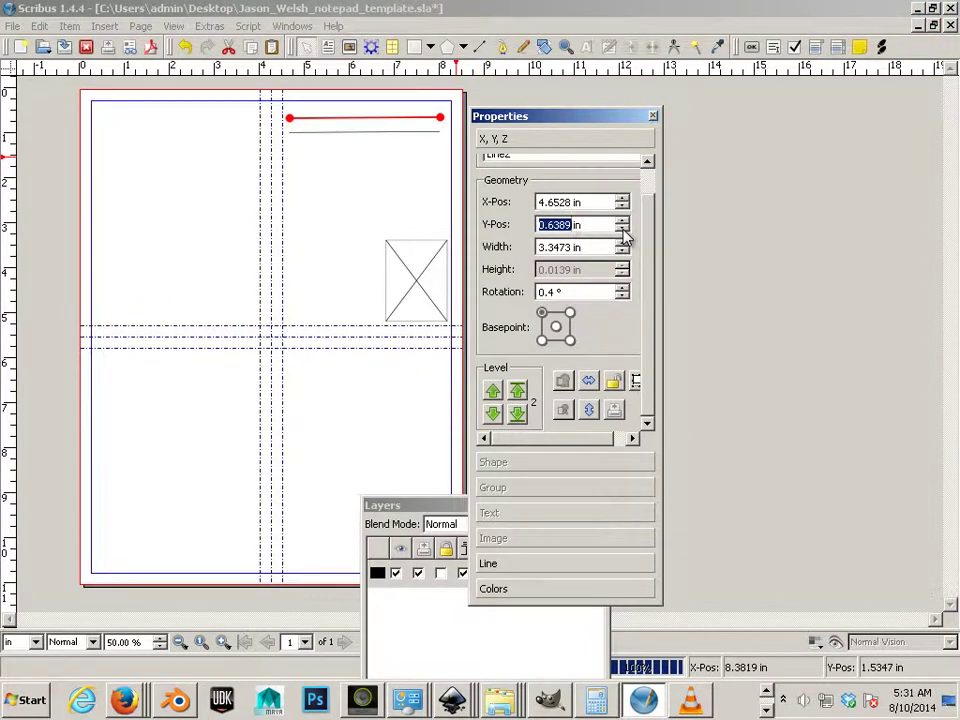
left_click(416, 142)
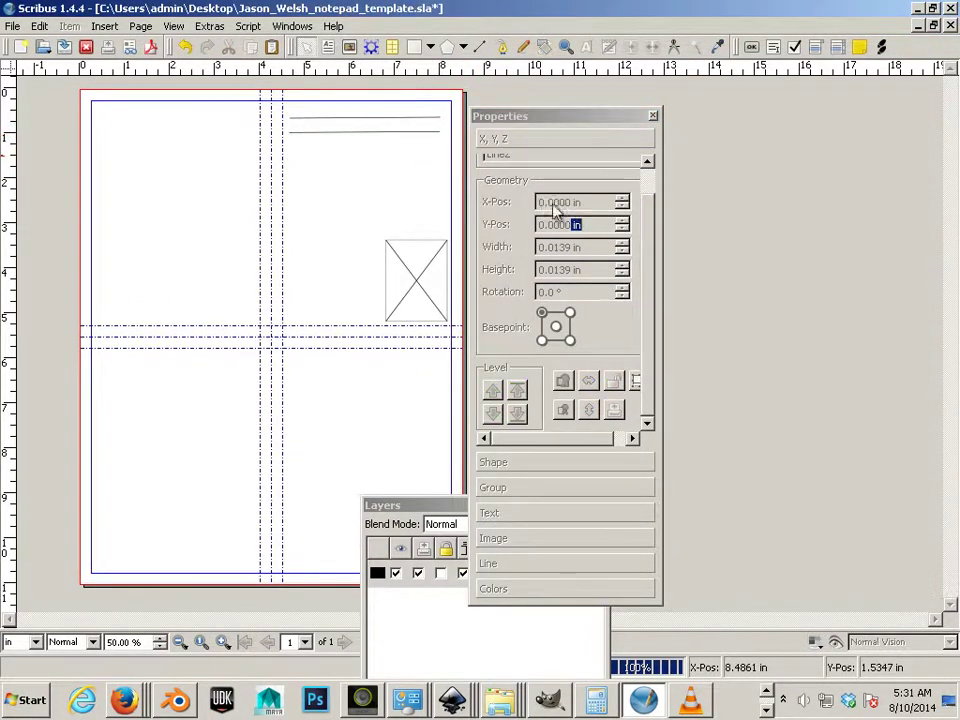
left_click(420, 131)
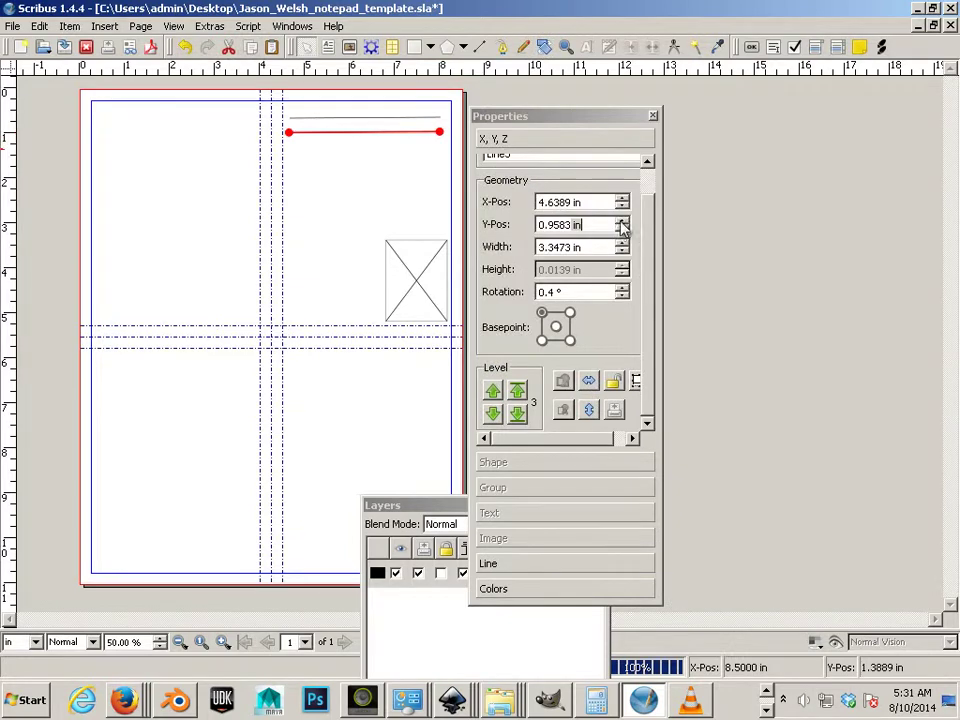
left_click(621, 223)
left_click(622, 229)
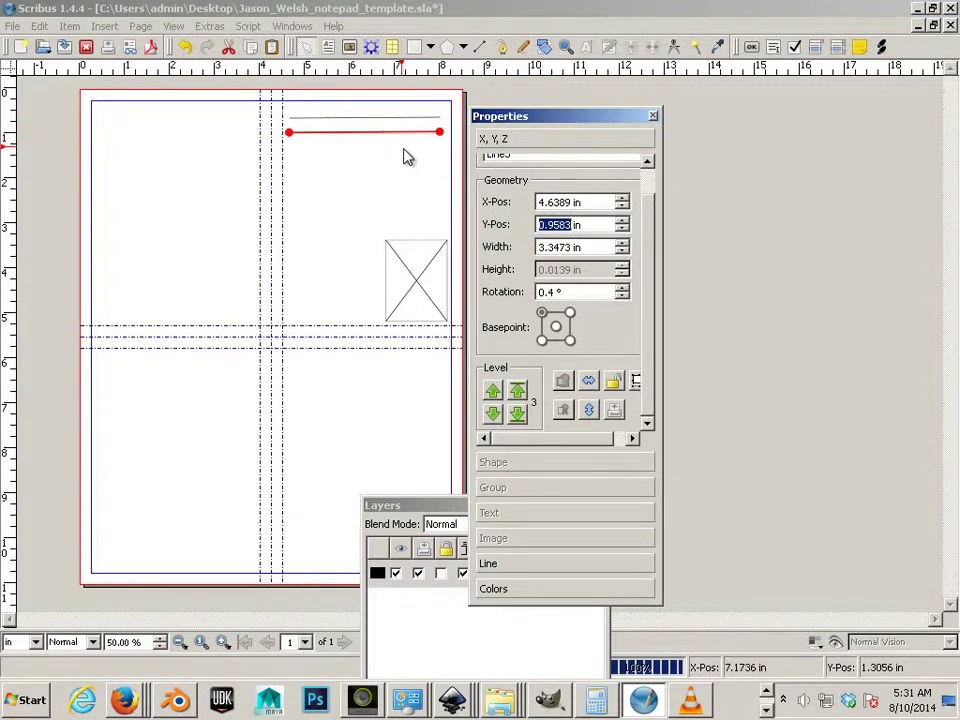
left_click(373, 212)
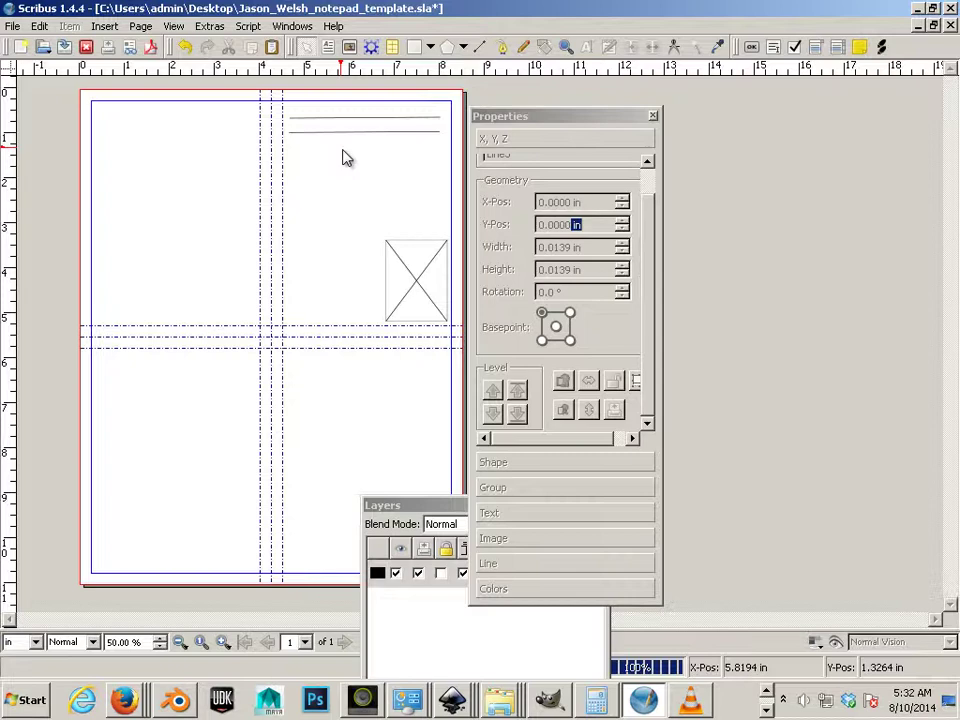
left_click(362, 121)
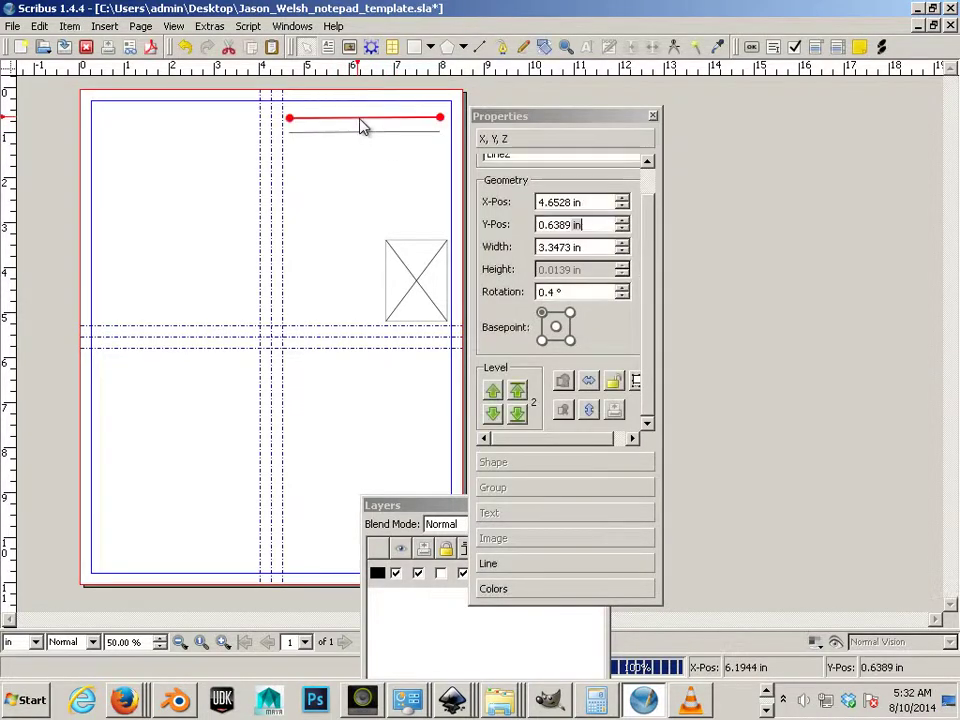
left_click(359, 131)
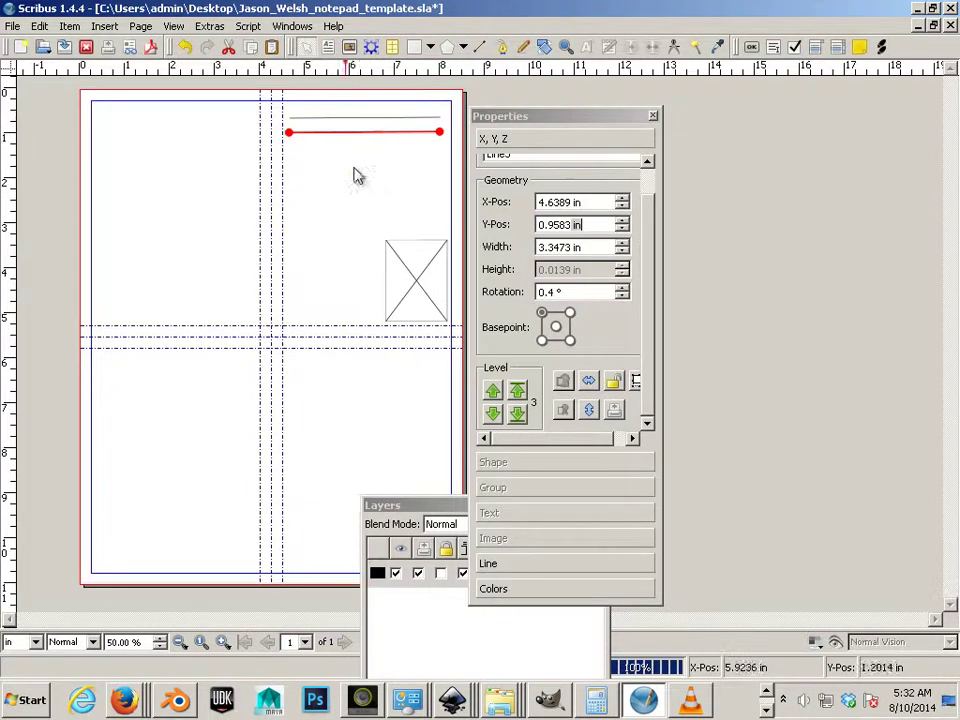
left_click(376, 270)
- Drag the image frame up and left to X 6.5278 in, Y 3.0000 in
left_click(388, 290)
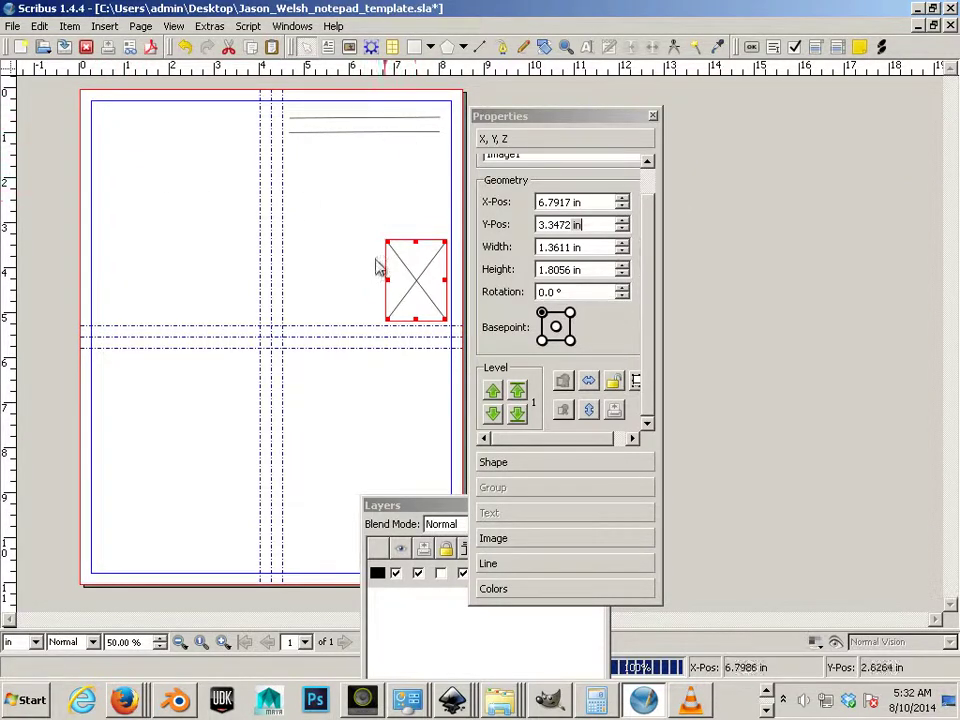
mouse_move(411, 279)
left_mouse_down()
mouse_move(420, 265)
mouse_move(406, 266)
left_mouse_up()
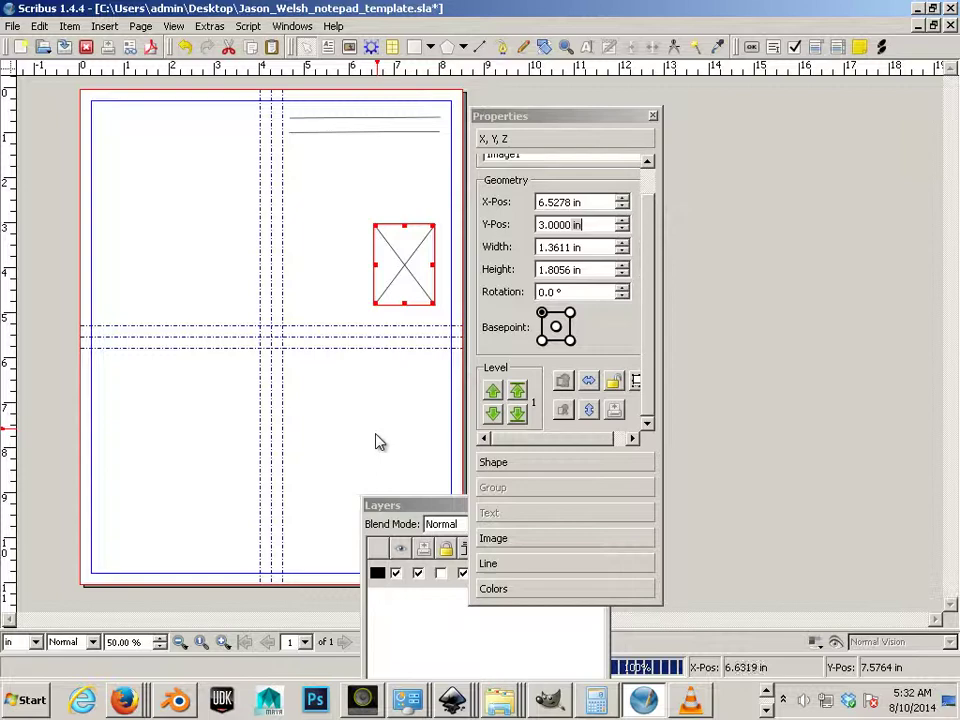
- Return to the Google Images notepad designs results in Firefox and scroll through more examples
mouse_move(125, 700)
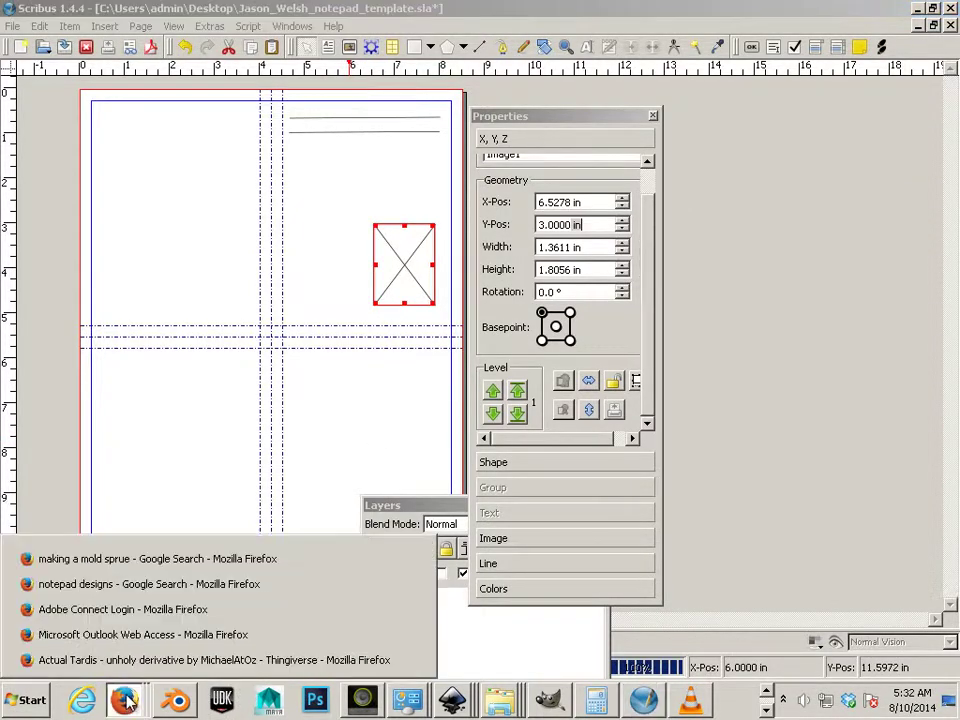
left_click(120, 588)
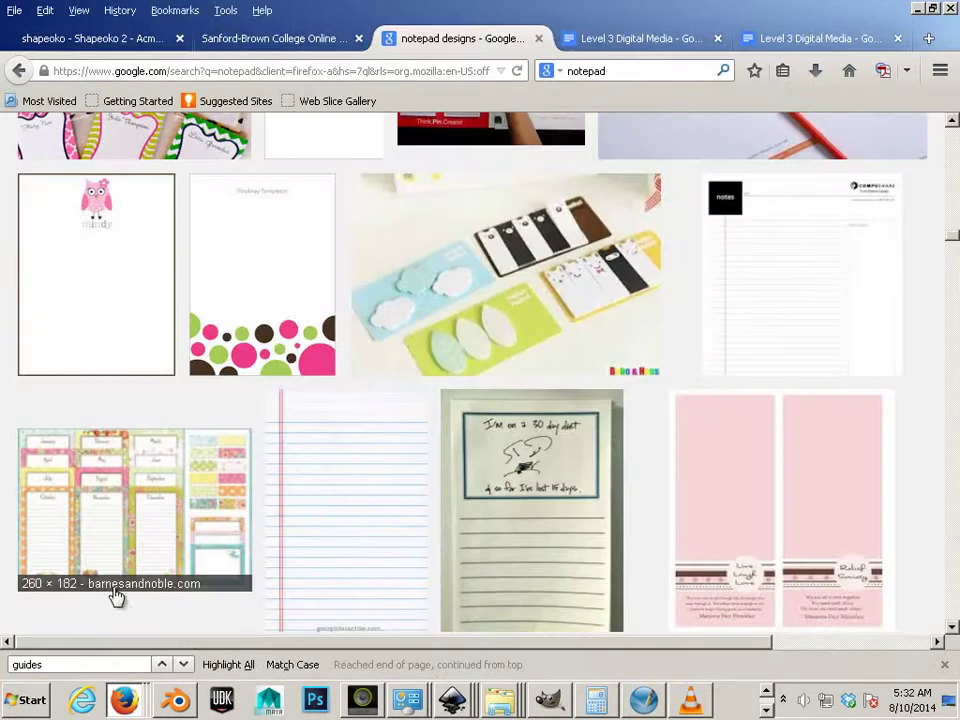
scroll(255, 520, "down", 10)
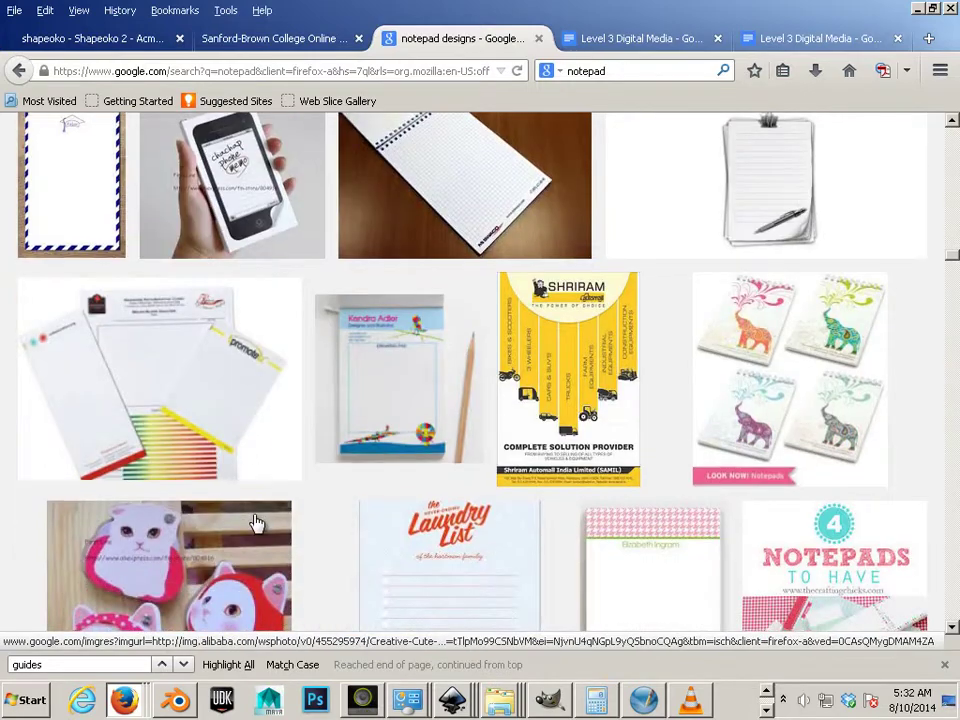
scroll(255, 520, "down", 8)
scroll(255, 522, "down", 5)
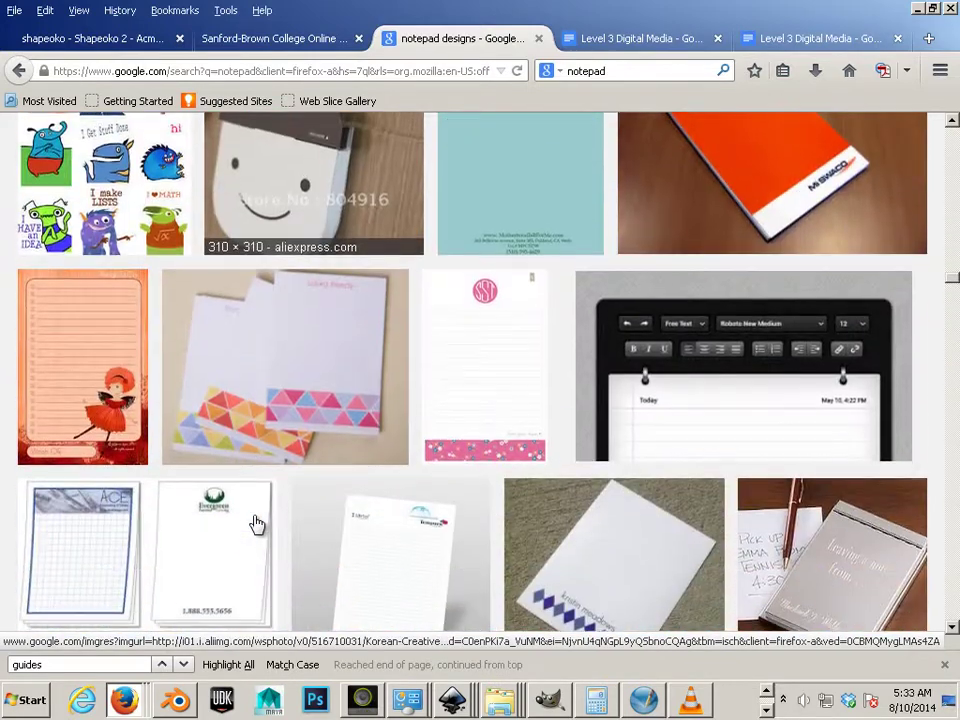
scroll(255, 522, "down", 6)
scroll(255, 522, "down", 10)
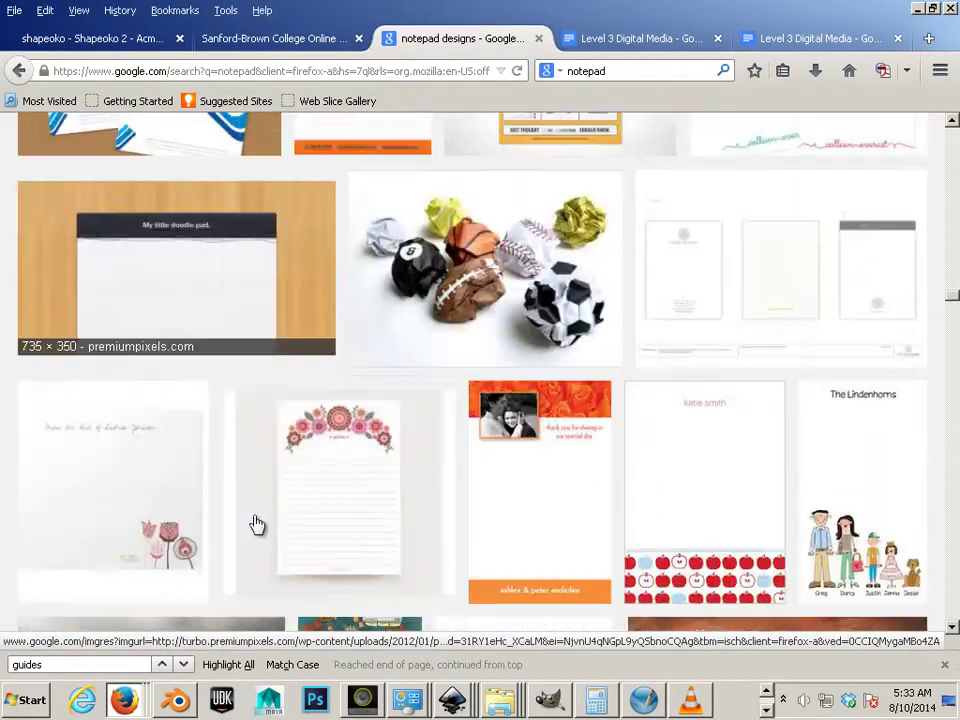
scroll(257, 522, "down", 4)
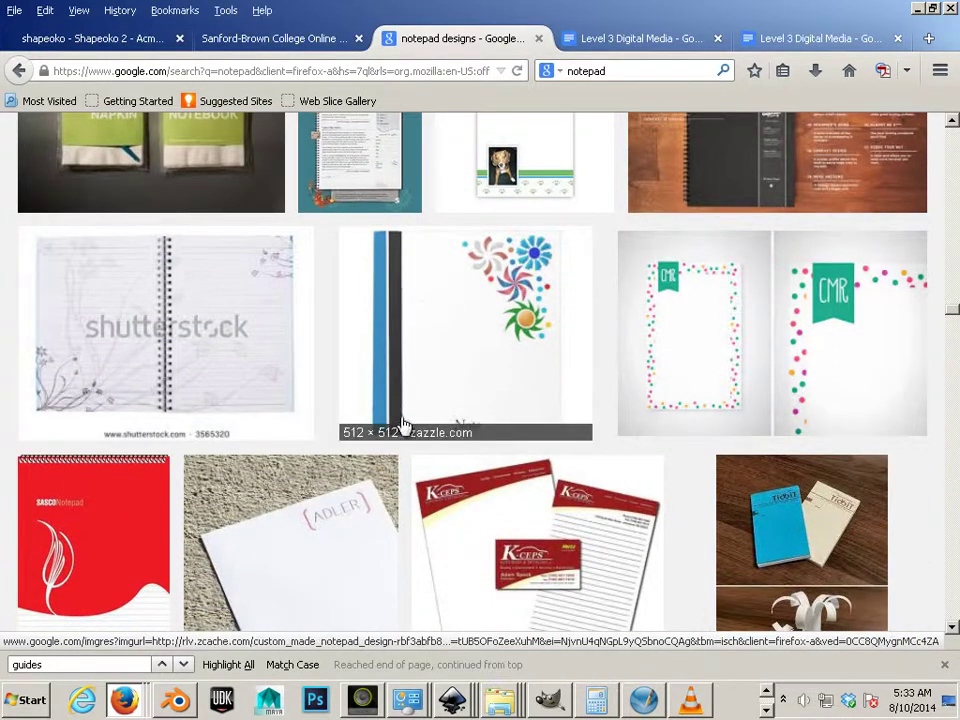
scroll(373, 439, "down", 15)
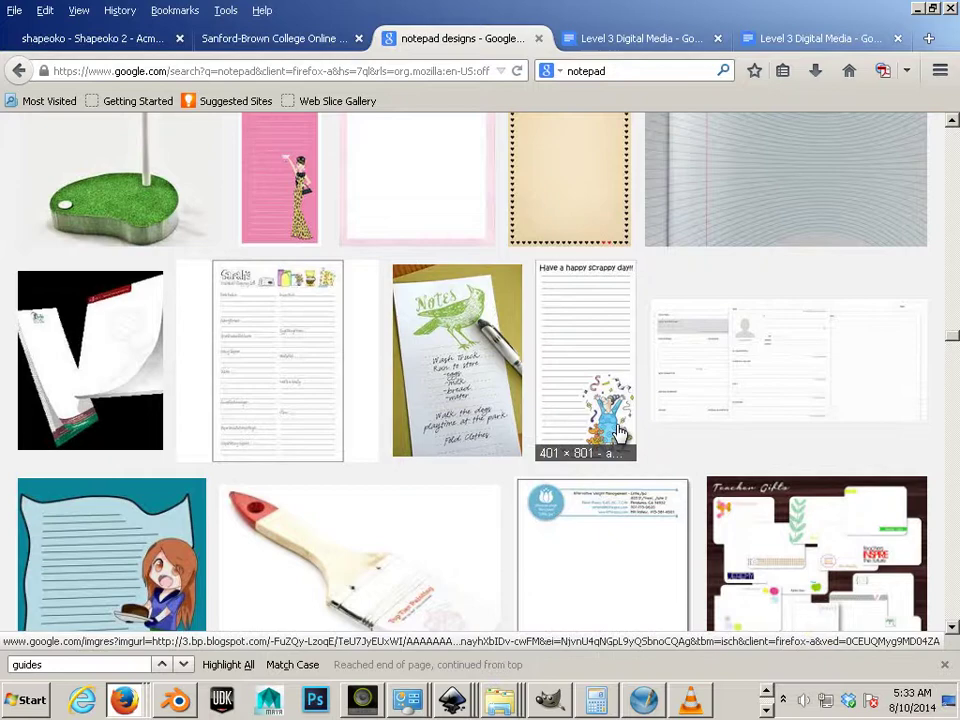
- Back in Scribus, nudge the image frame down and right to X 6.6806 in, Y 3.1667 in
left_click(918, 10)
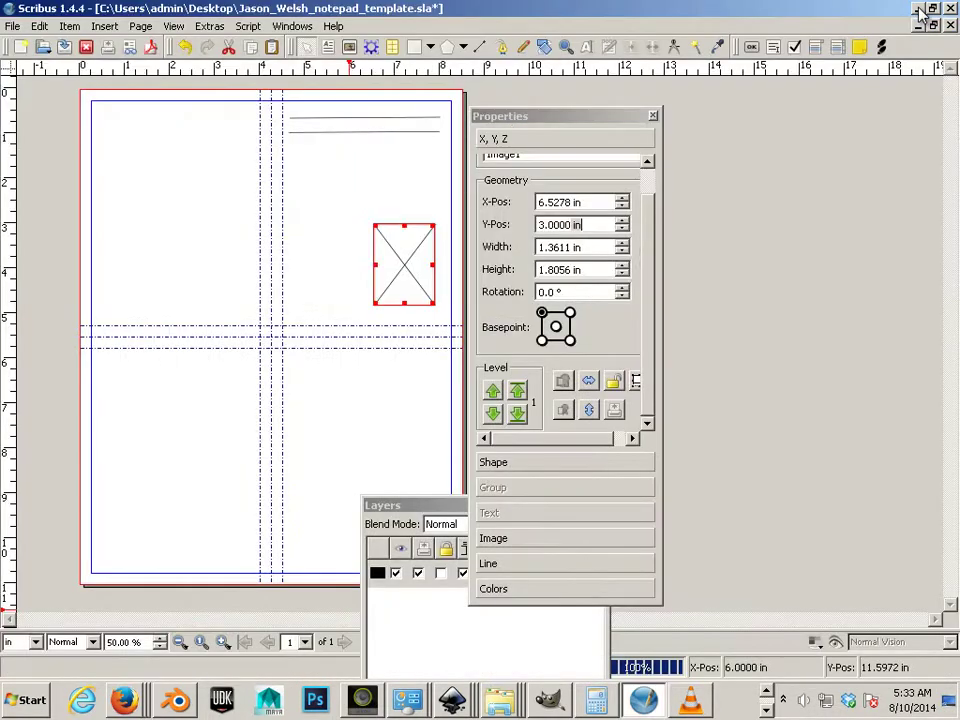
left_click(400, 266)
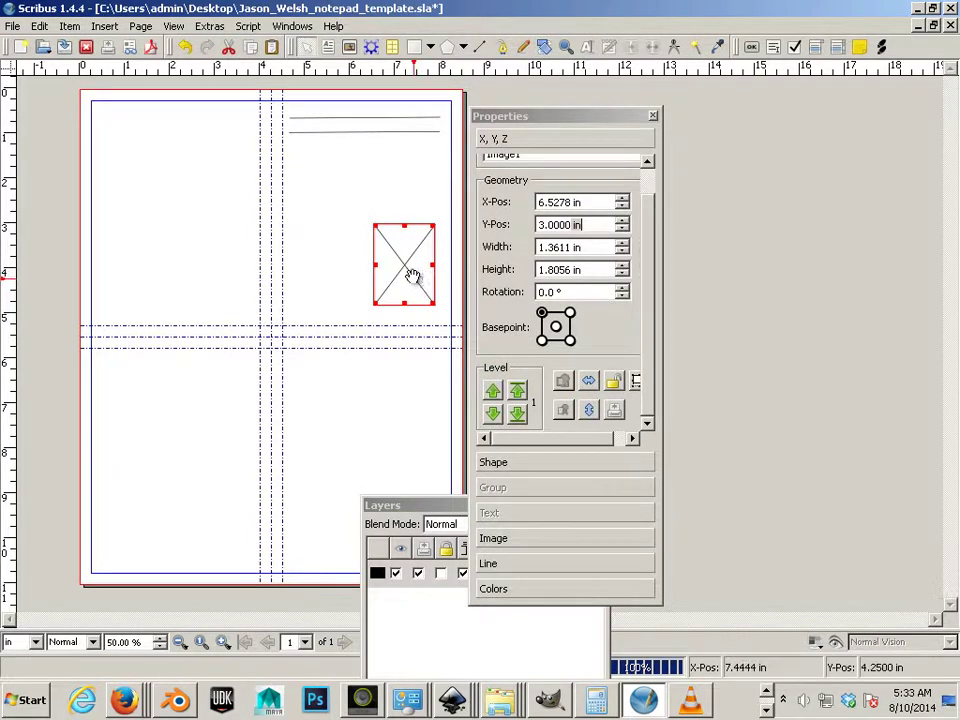
left_click_drag(401, 266, 417, 284)
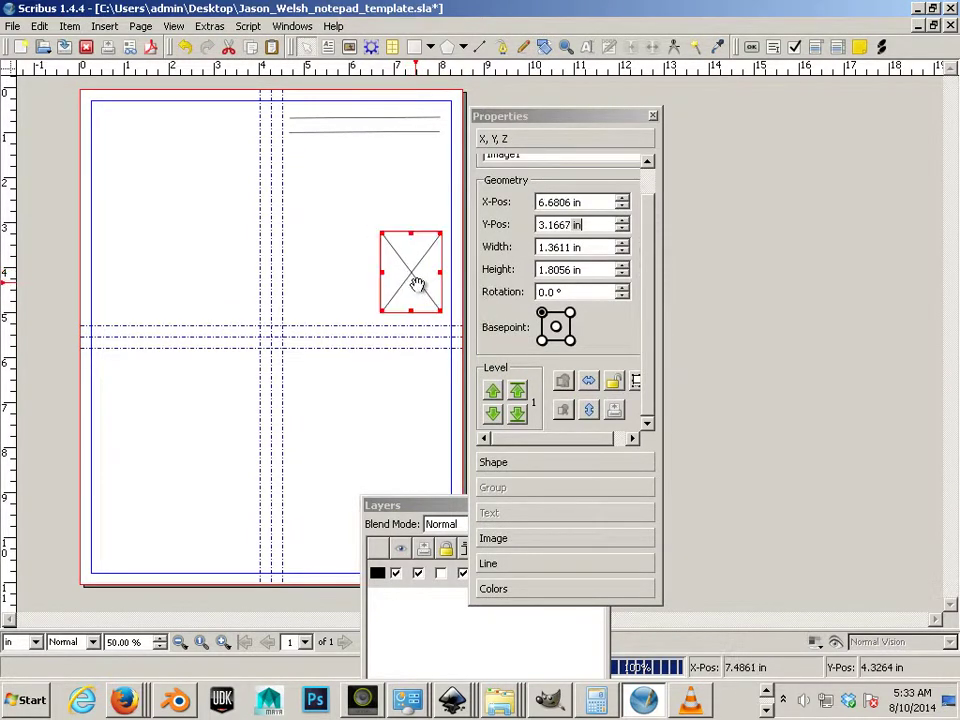